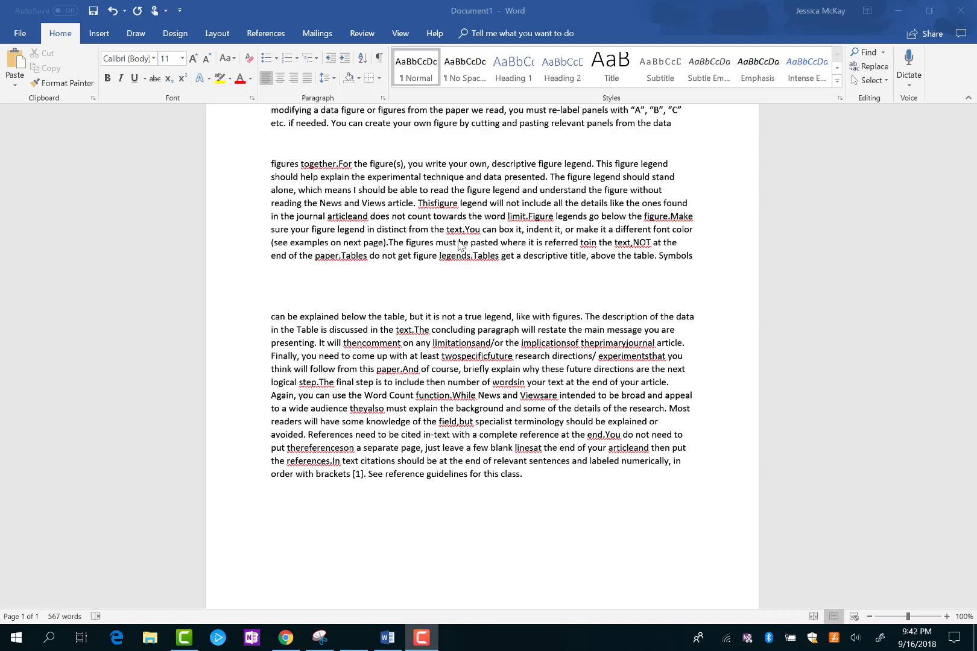
# Look over the document text, switch to Chrome and view the help page on capturing screenshots with Snipping Tool.
pyautogui.scroll(5, 708, 290)
pyautogui.scroll(-3, 776, 287)
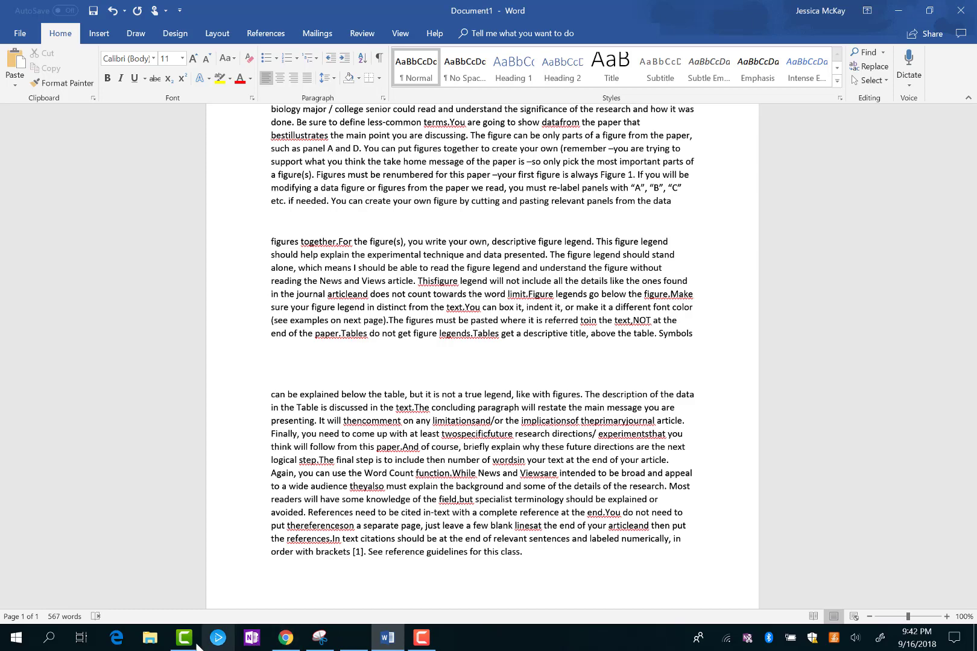
pyautogui.click(286, 638)
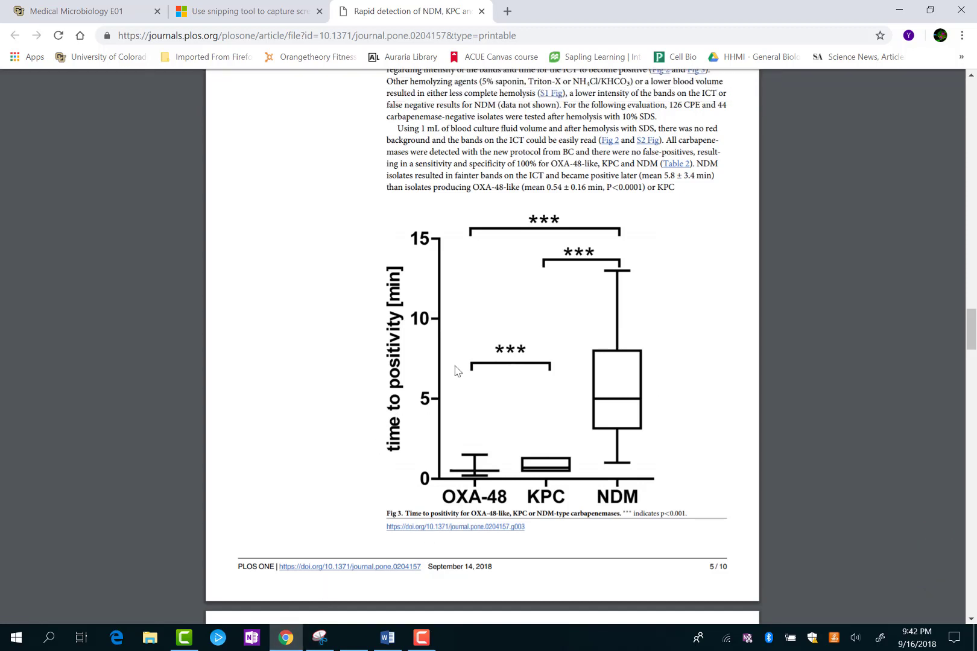
pyautogui.click(272, 10)
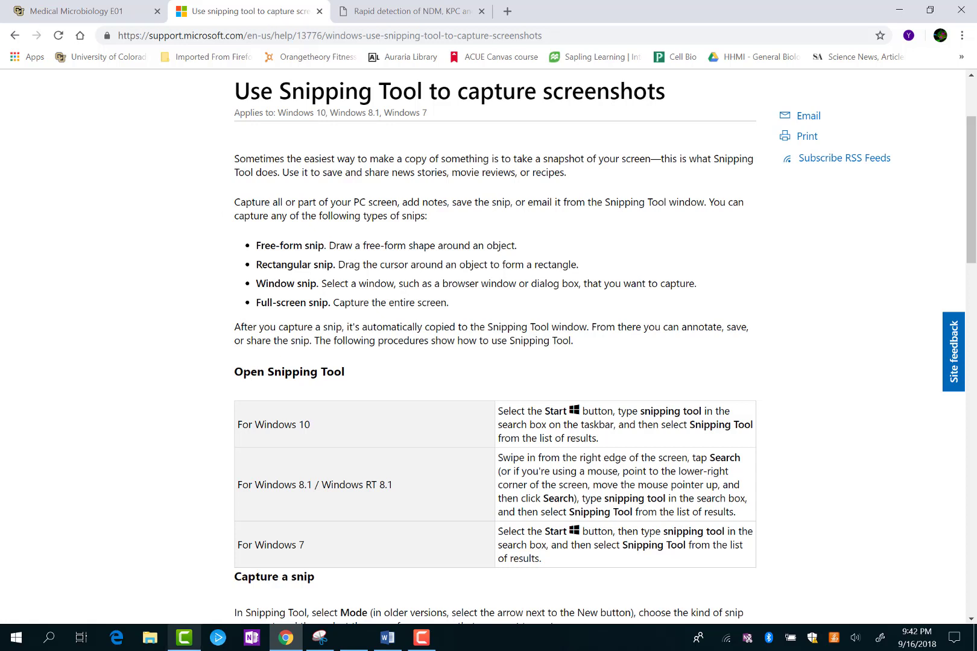
# Capture a Snipping Tool snip of the Fig 3 time-to-positivity box plot in the article PDF, leaving out its original caption.
pyautogui.click(324, 644)
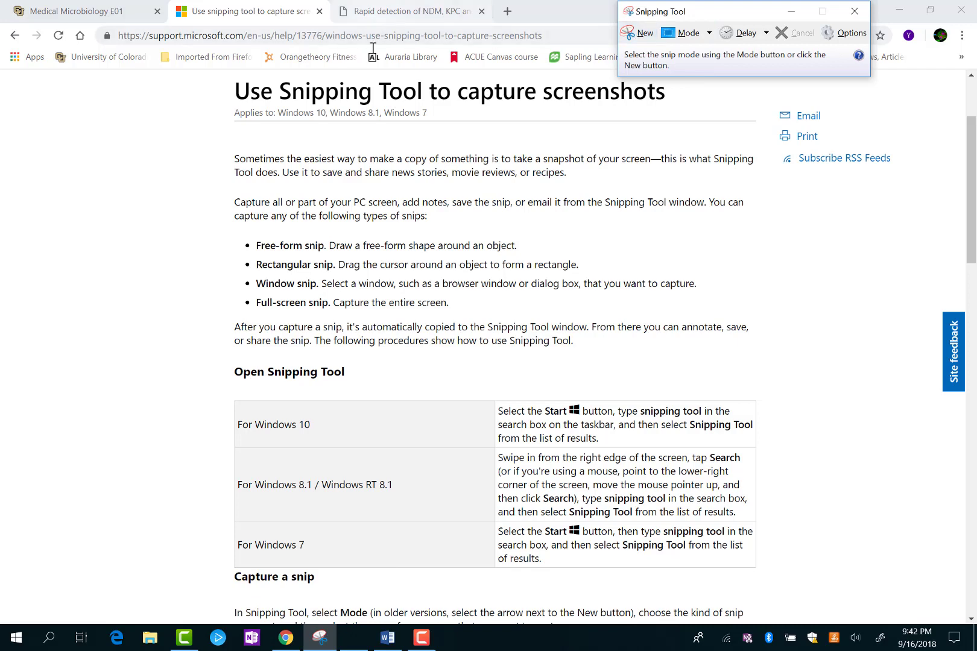
pyautogui.click(403, 29)
pyautogui.click(408, 17)
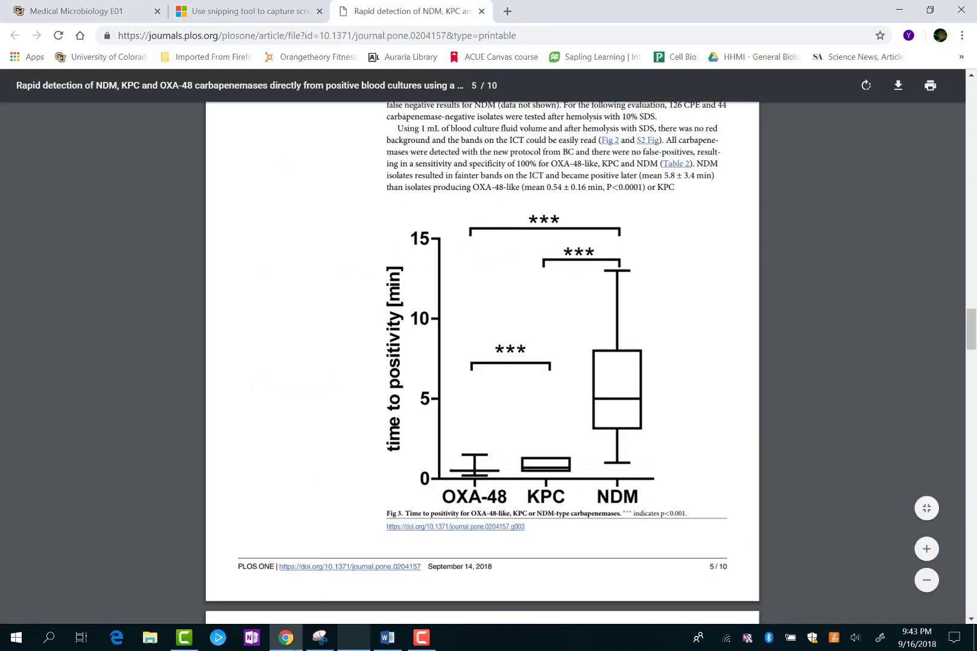
pyautogui.click(323, 644)
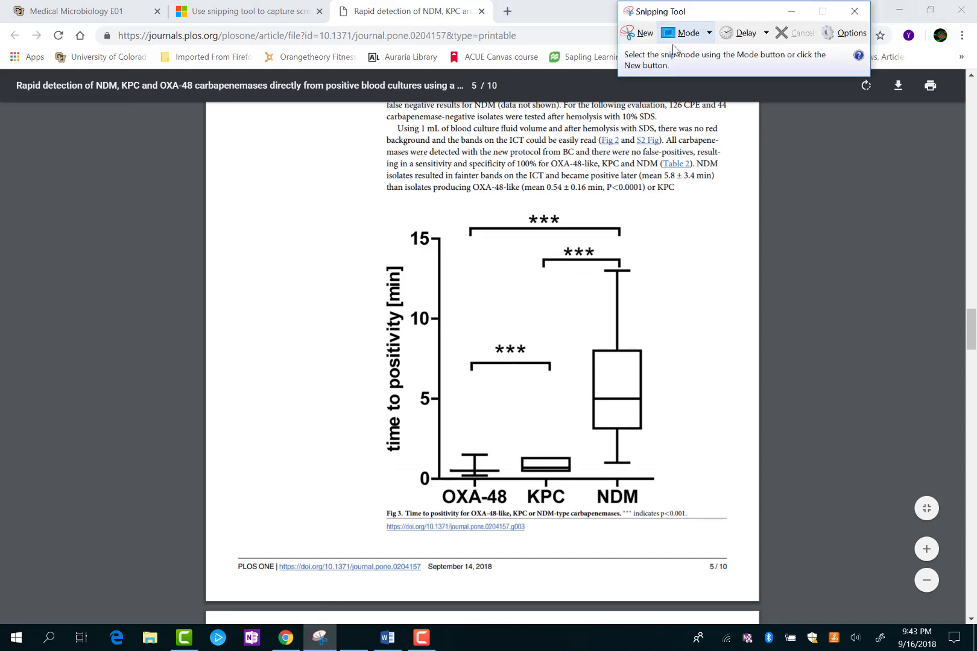
pyautogui.click(651, 38)
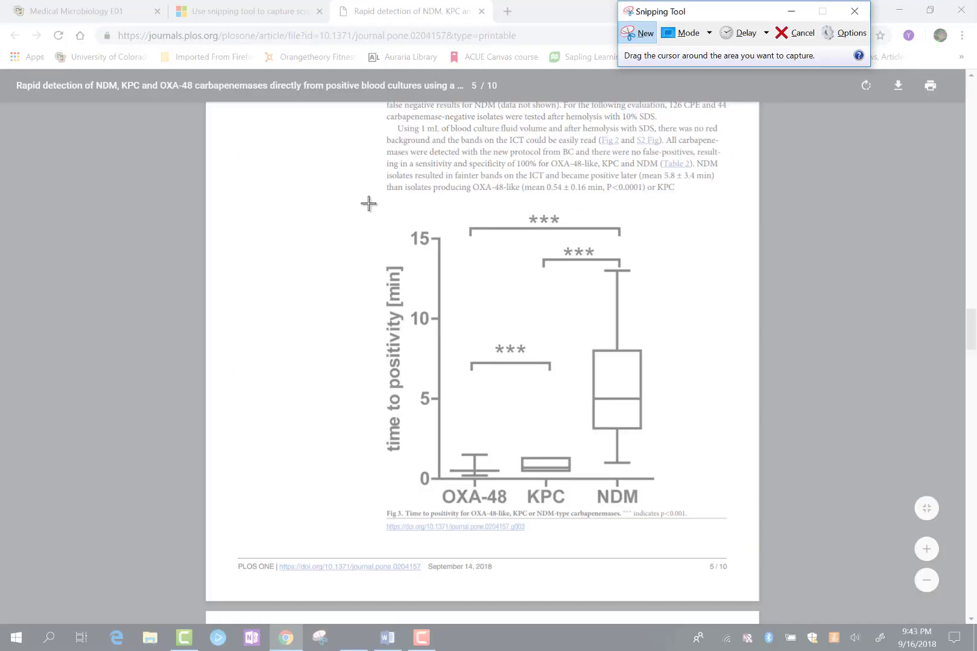
pyautogui.moveTo(368, 203); pyautogui.dragTo(692, 507)
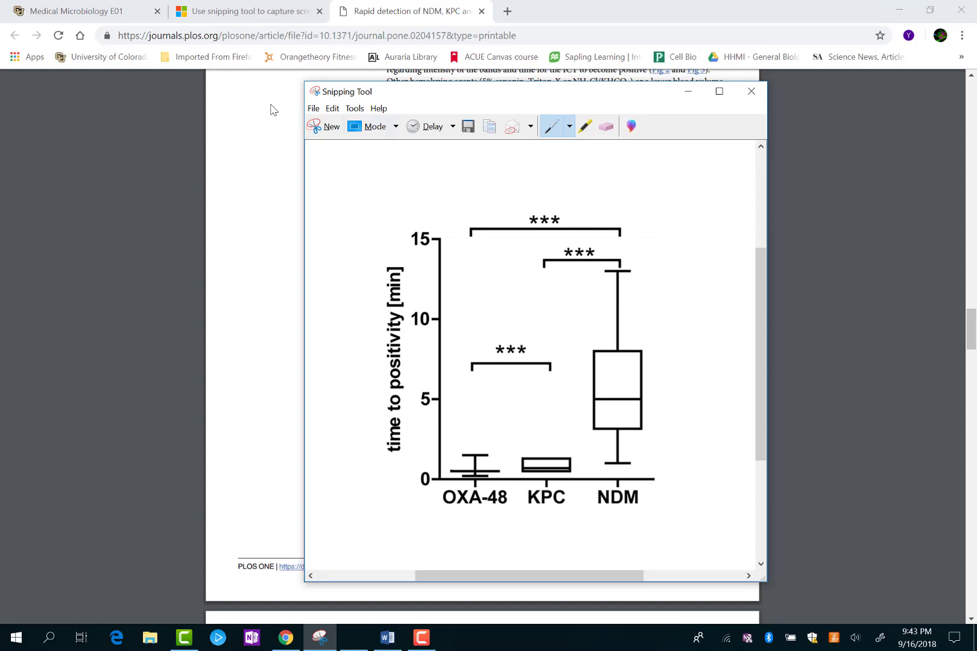
# Copy the captured box plot snip to the clipboard.
pyautogui.click(314, 108)
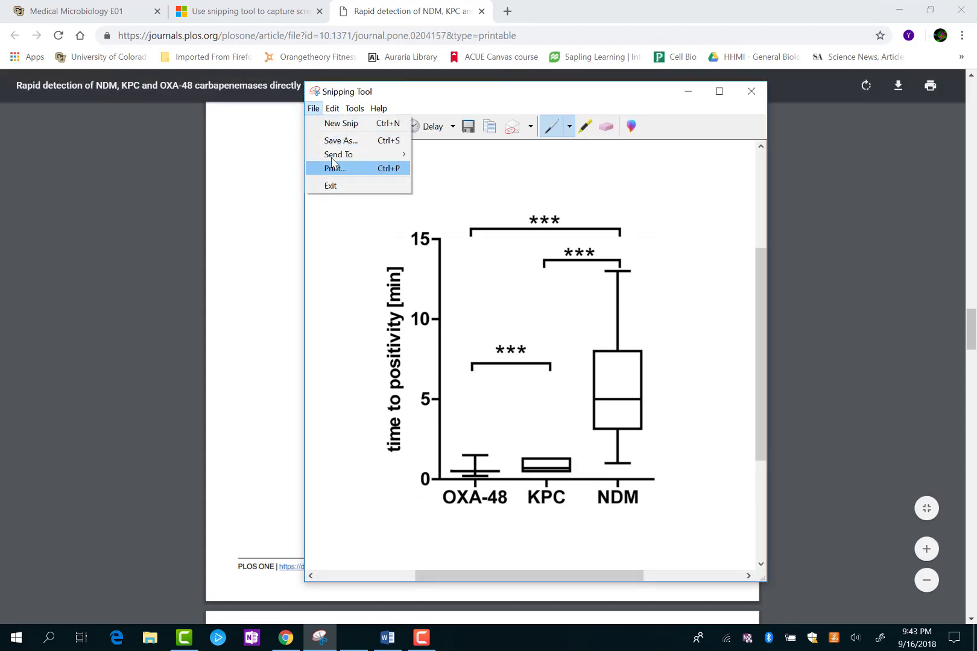
pyautogui.click(332, 109)
pyautogui.click(332, 109)
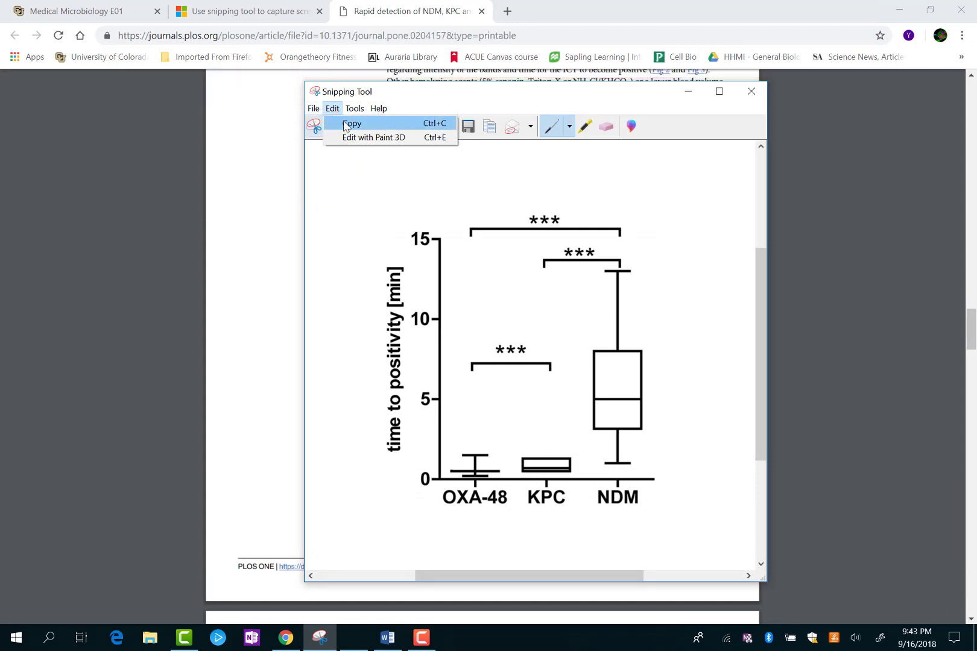
pyautogui.click(353, 124)
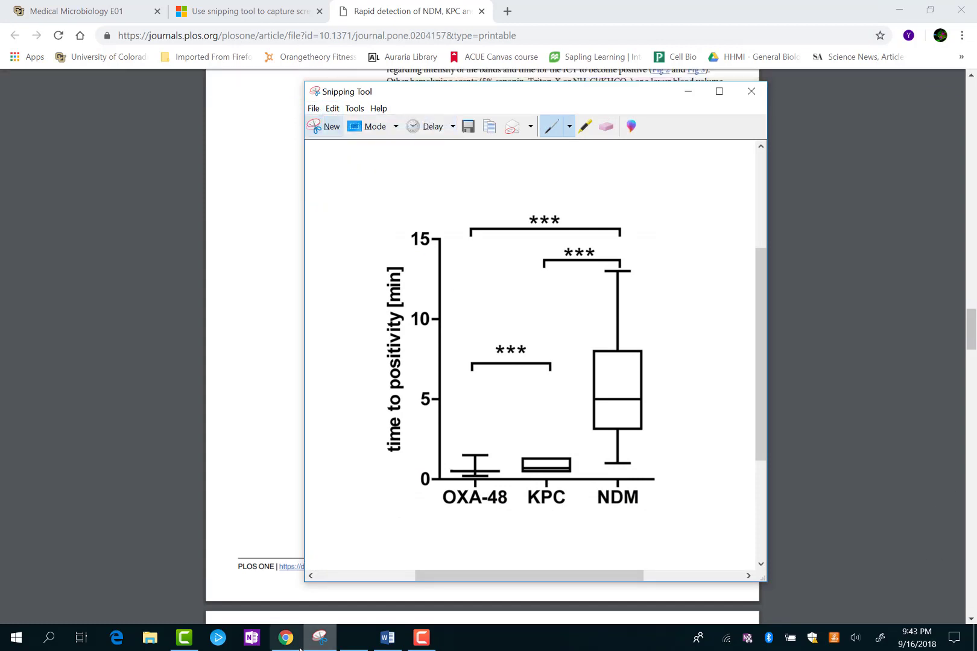
# Switch to Word, paste the snip above the "can be explained below the table" paragraph and shrink it to about half the text width.
pyautogui.click(387, 639)
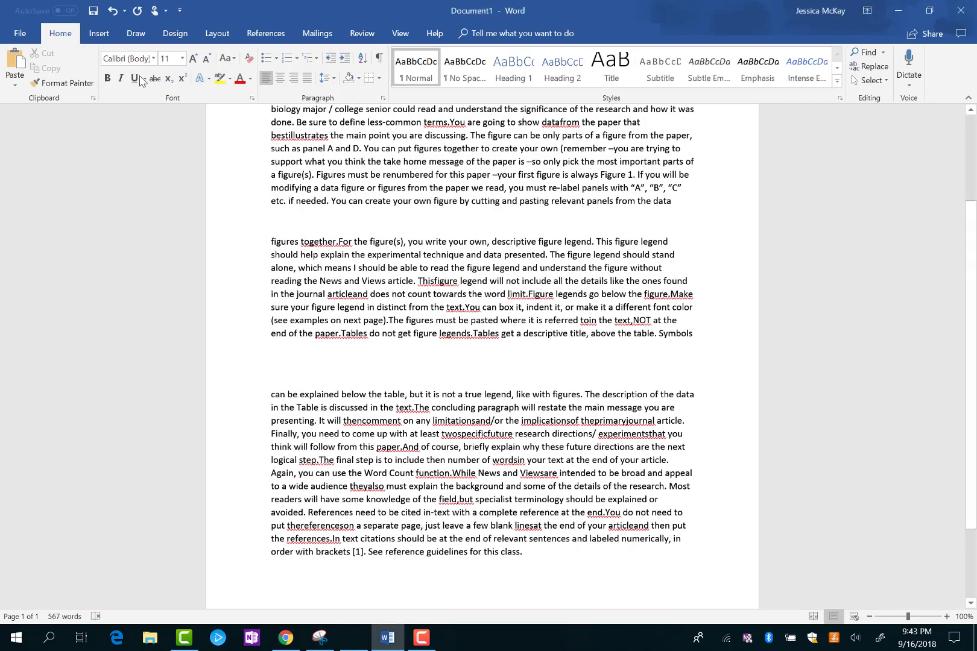
pyautogui.click(14, 86)
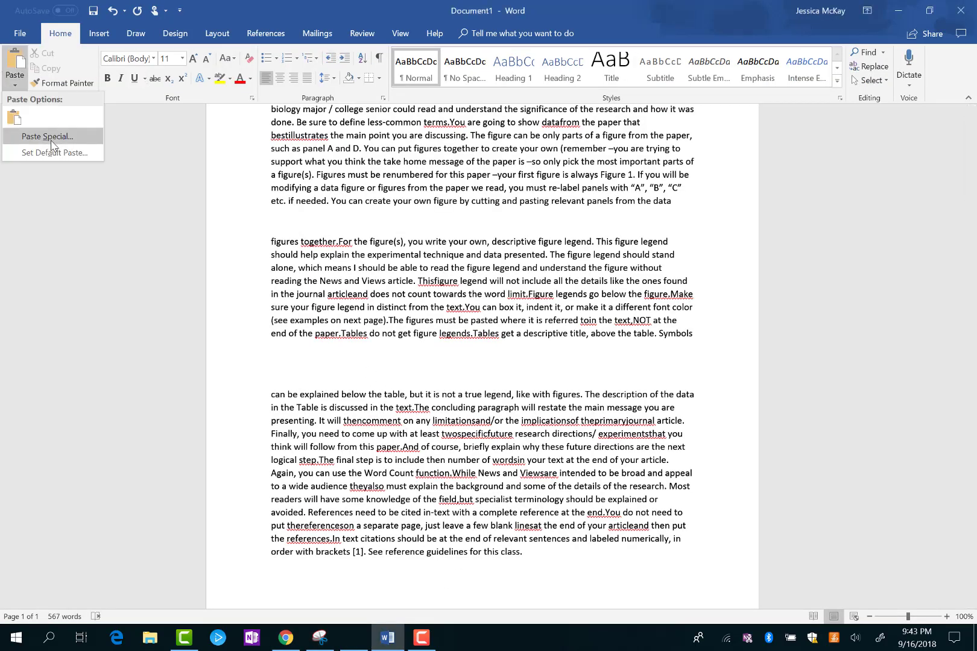
pyautogui.click(14, 118)
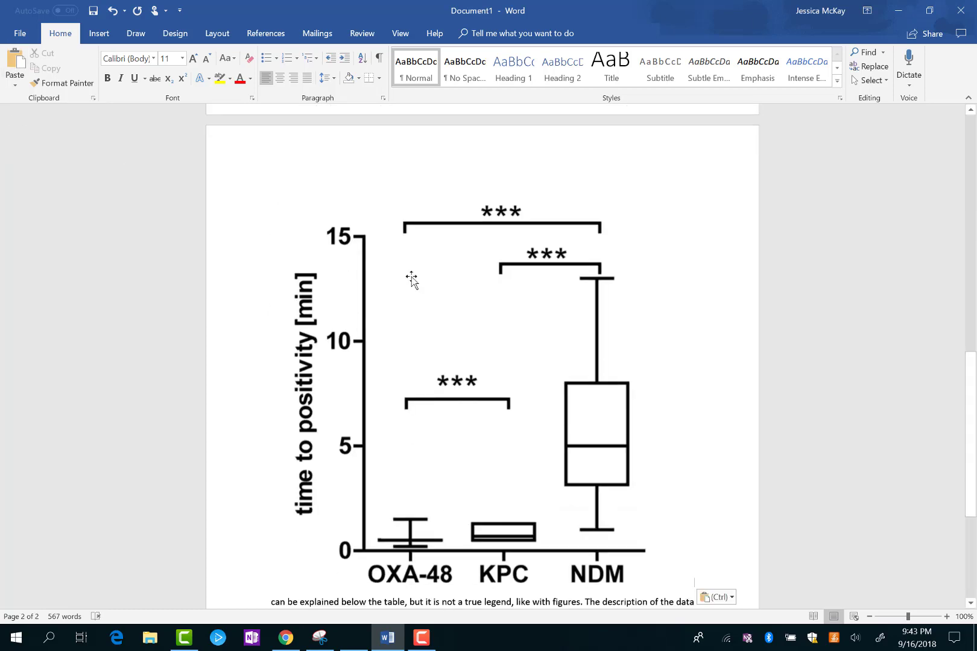
pyautogui.click(309, 199)
pyautogui.moveTo(271, 190); pyautogui.dragTo(481, 434)
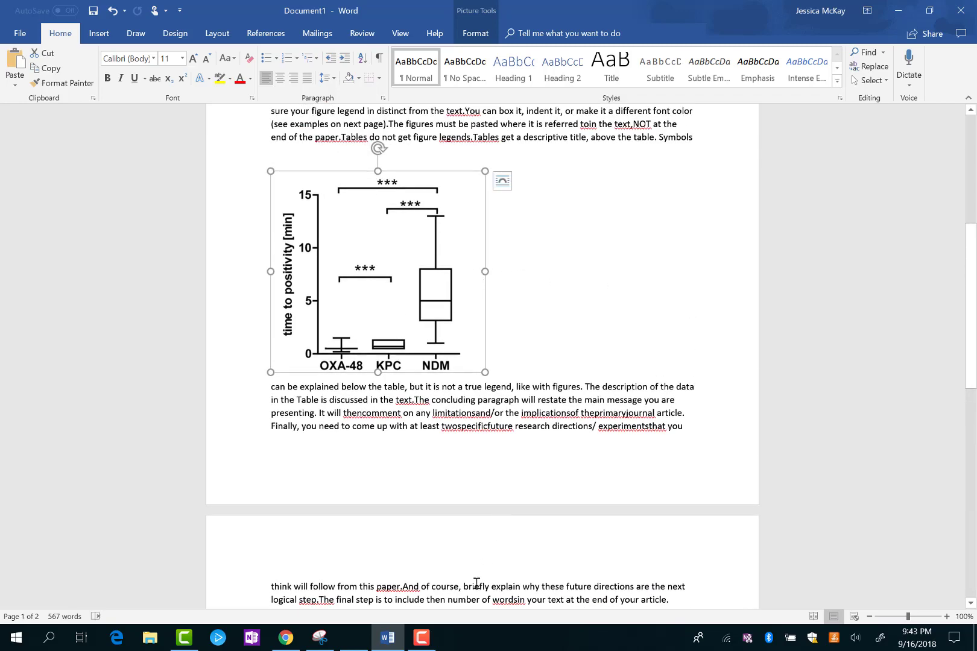
# Switch to PowerPoint, paste the box plot onto the blank slide, then shrink it to about half size and move it near the slide's upper edge.
pyautogui.click(354, 637)
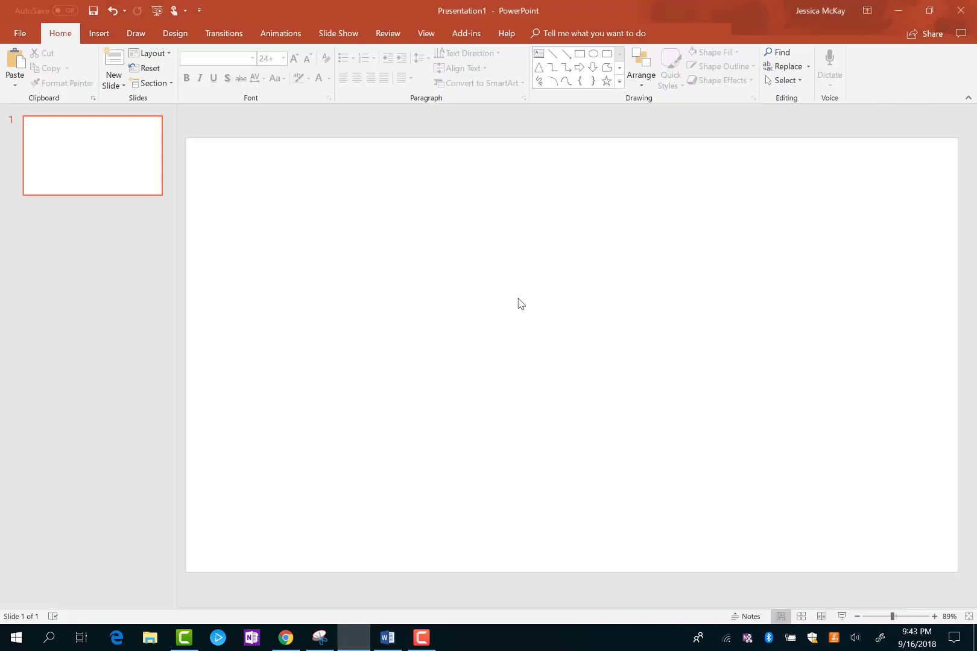
pyautogui.hotkey('ctrl', 'v')
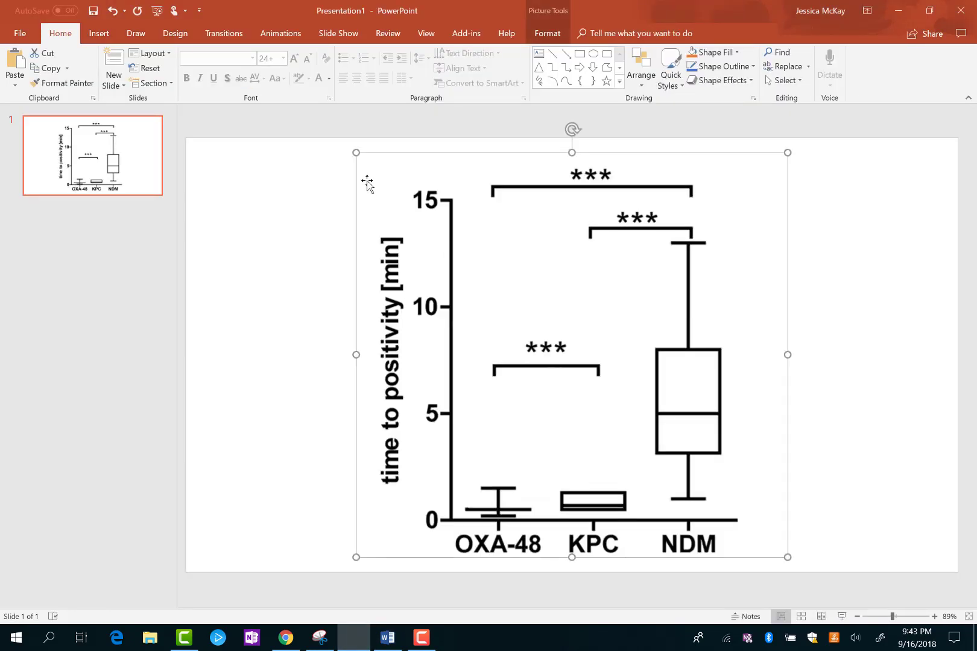
pyautogui.moveTo(356, 155); pyautogui.dragTo(564, 341)
pyautogui.moveTo(717, 491); pyautogui.dragTo(533, 247)
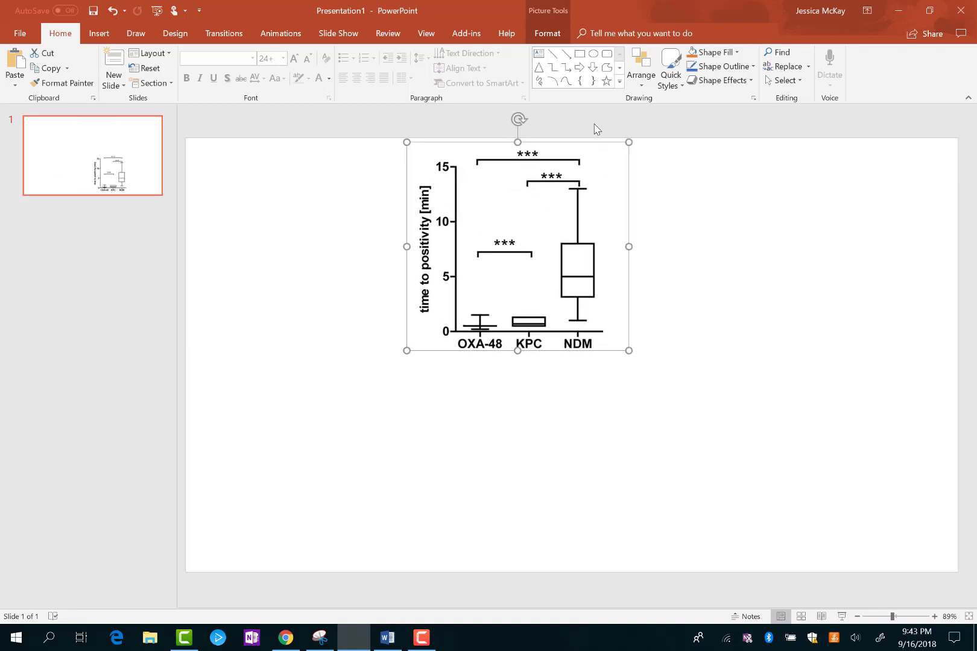
# Add a text box below the box plot reading "Figure 1. explain the data ……".
pyautogui.click(413, 372)
pyautogui.write('F')
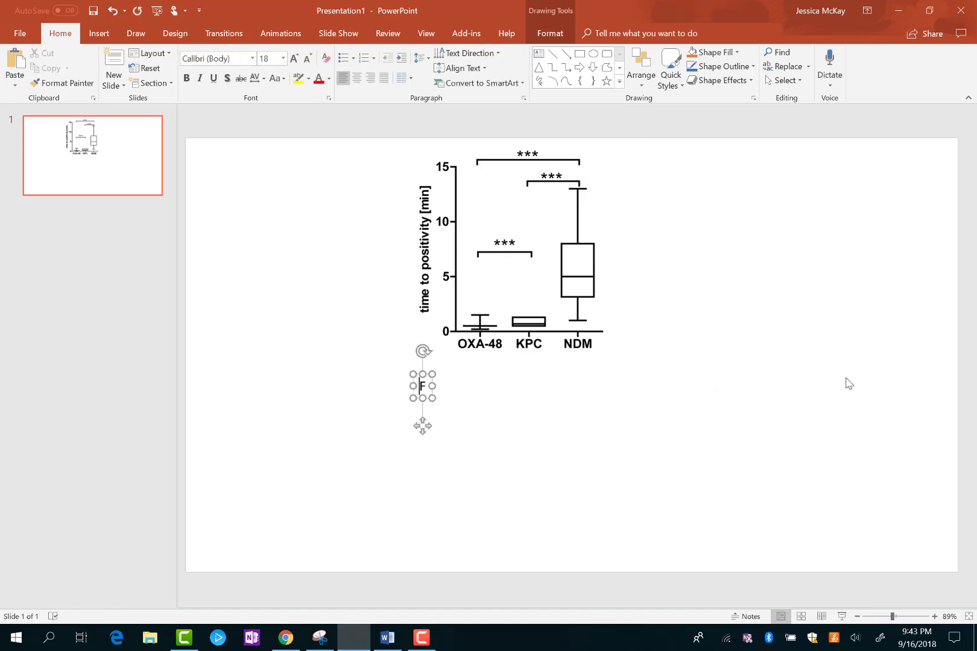
pyautogui.write('igure 1.')
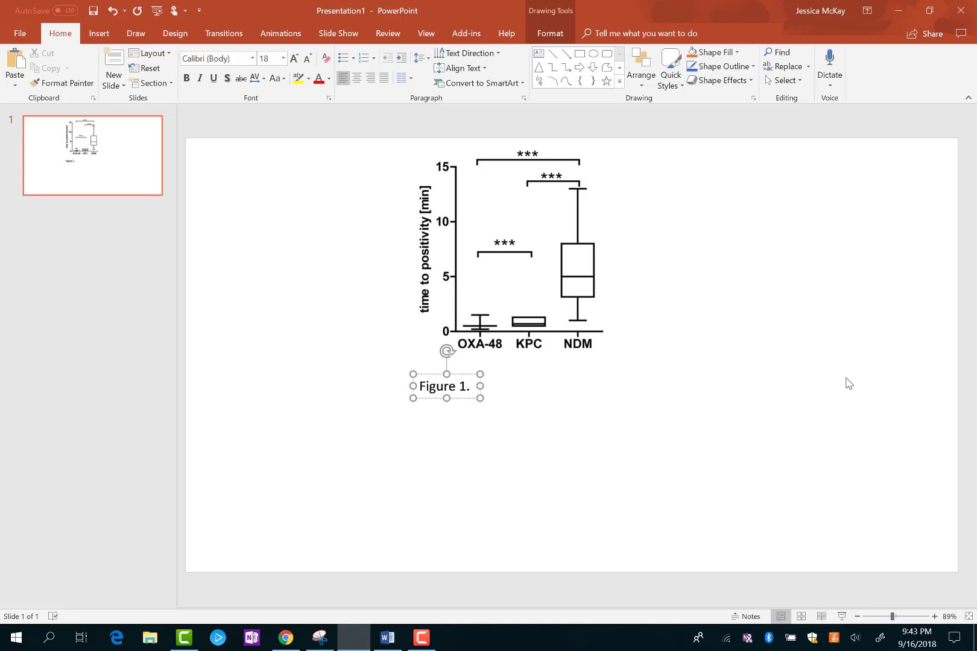
pyautogui.write(' explain the')
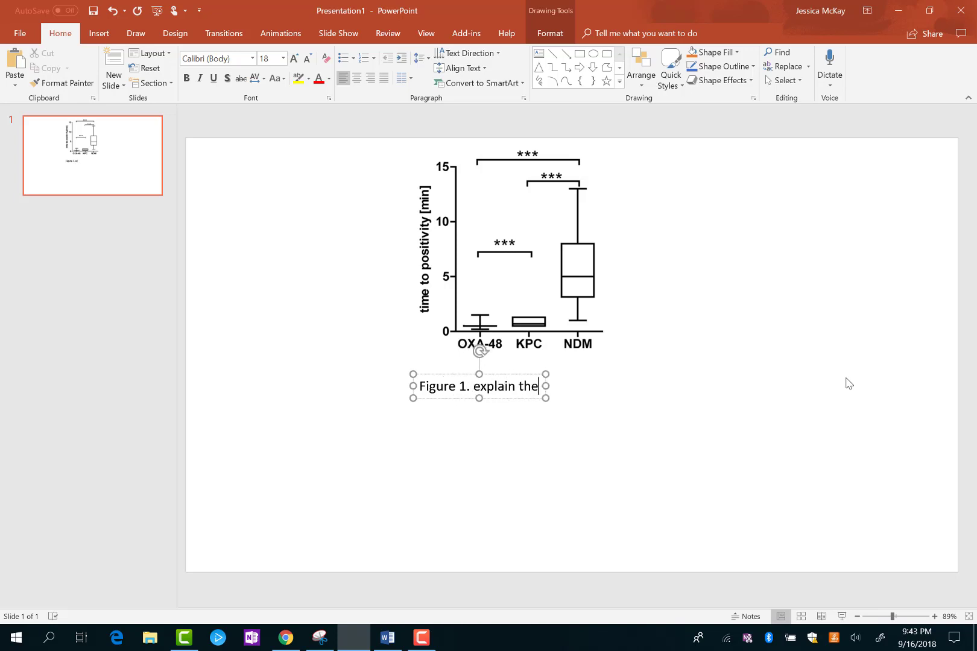
pyautogui.write(' data ...')
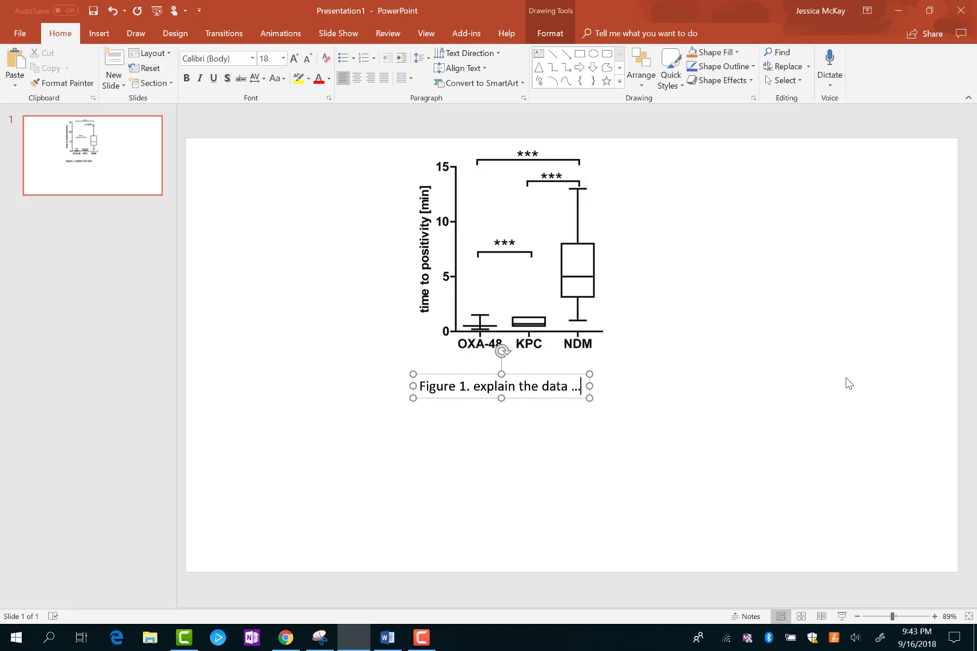
pyautogui.write('..')
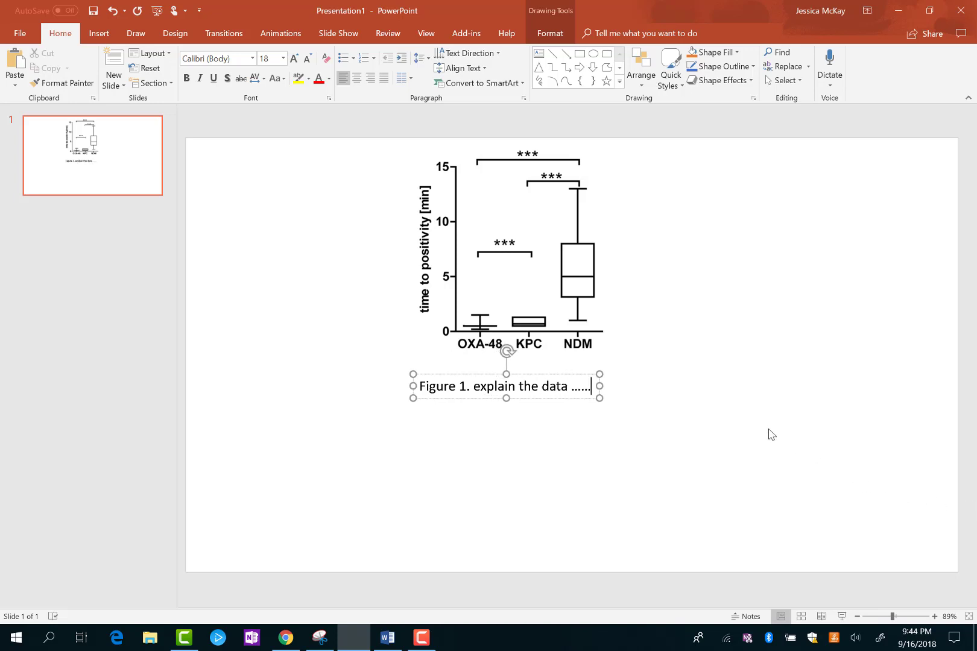
# Select the figure legend text box and the box plot together and copy them.
pyautogui.click(770, 434)
pyautogui.click(544, 380)
pyautogui.keyDown('shift'); pyautogui.click(553, 300); pyautogui.keyUp('shift')
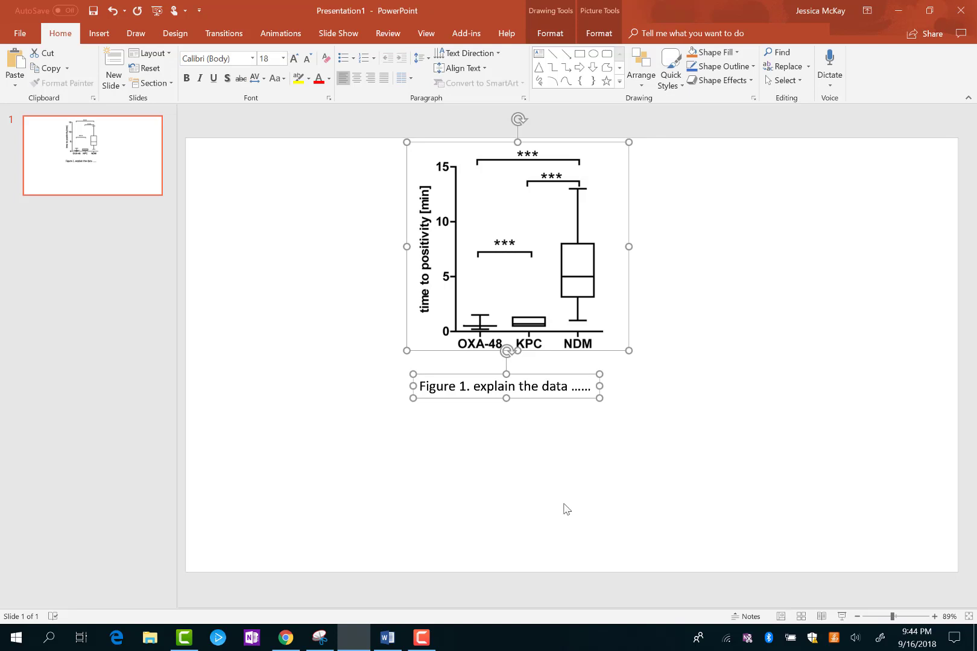
# Switch to Word and insert several blank lines after "details of the research. Most" on the second page.
pyautogui.click(388, 637)
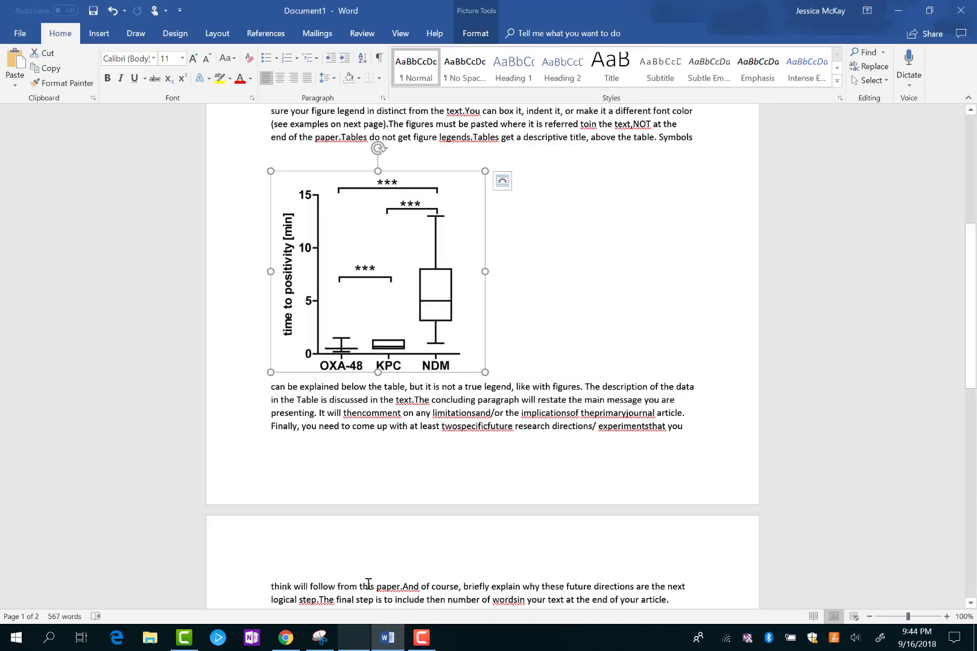
pyautogui.scroll(-5, 381, 570)
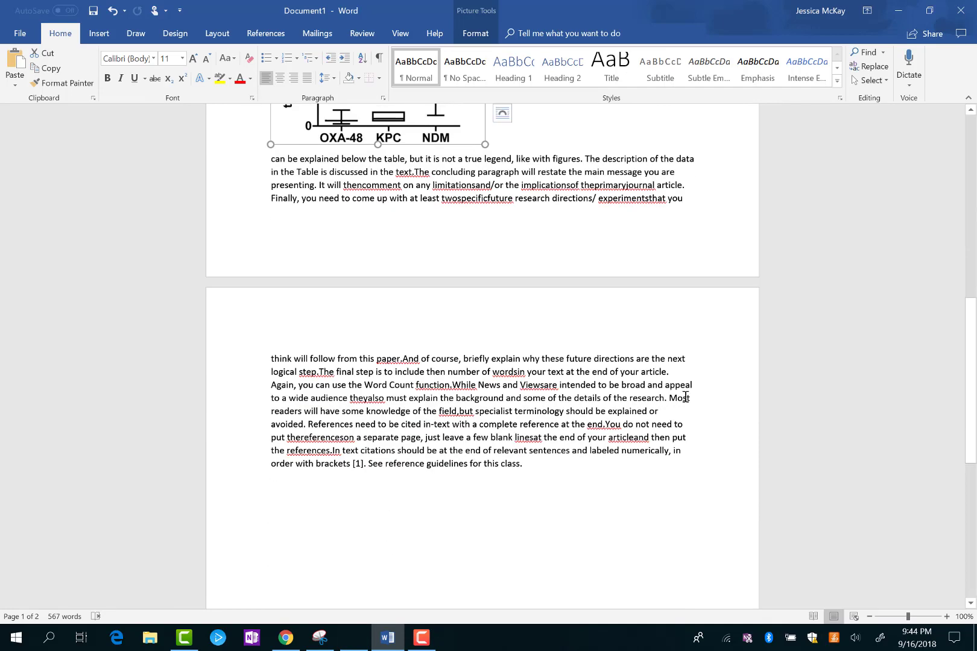
pyautogui.click(696, 400)
pyautogui.press('Return')
pyautogui.press('Return')
pyautogui.press('Return')
pyautogui.press('Return')
pyautogui.press('Return')
pyautogui.press('Return')
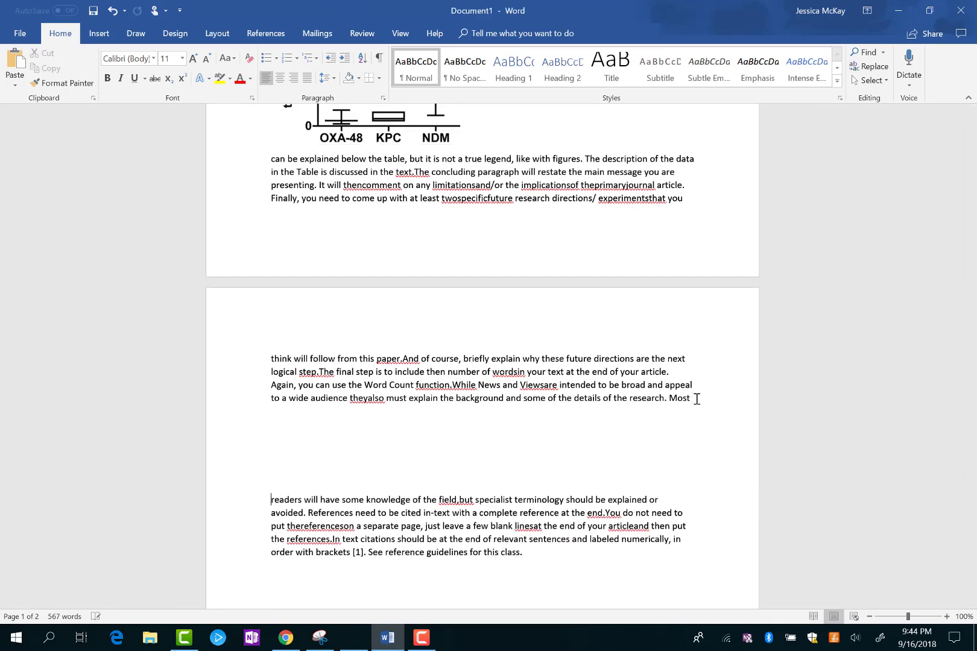
# Paste the copied figure and legend into the gap as Picture (Enhanced Metafile) and shrink the picture to under half the text width.
pyautogui.click(15, 82)
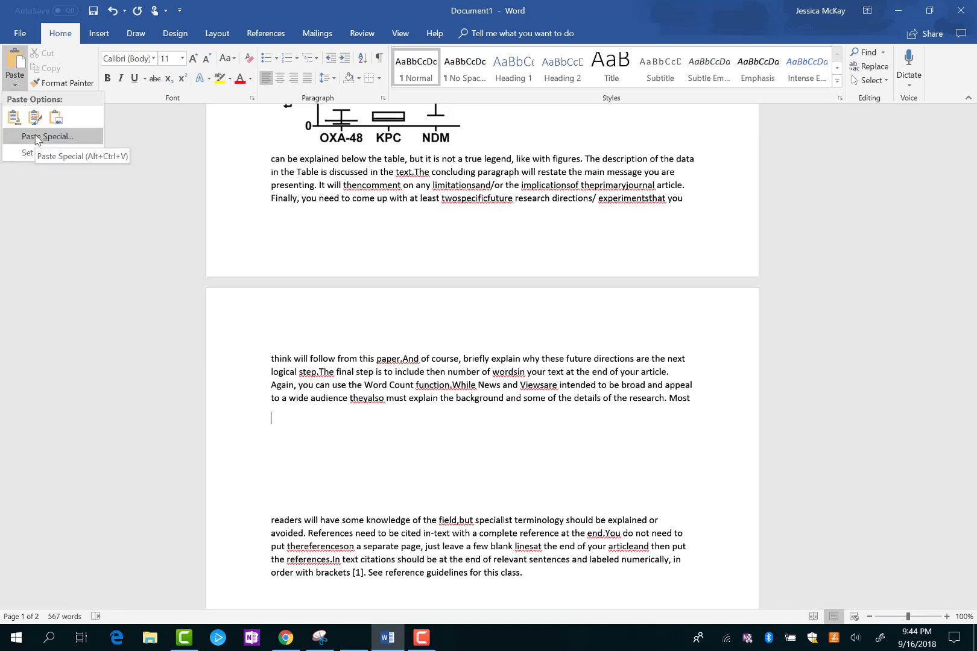
pyautogui.click(38, 137)
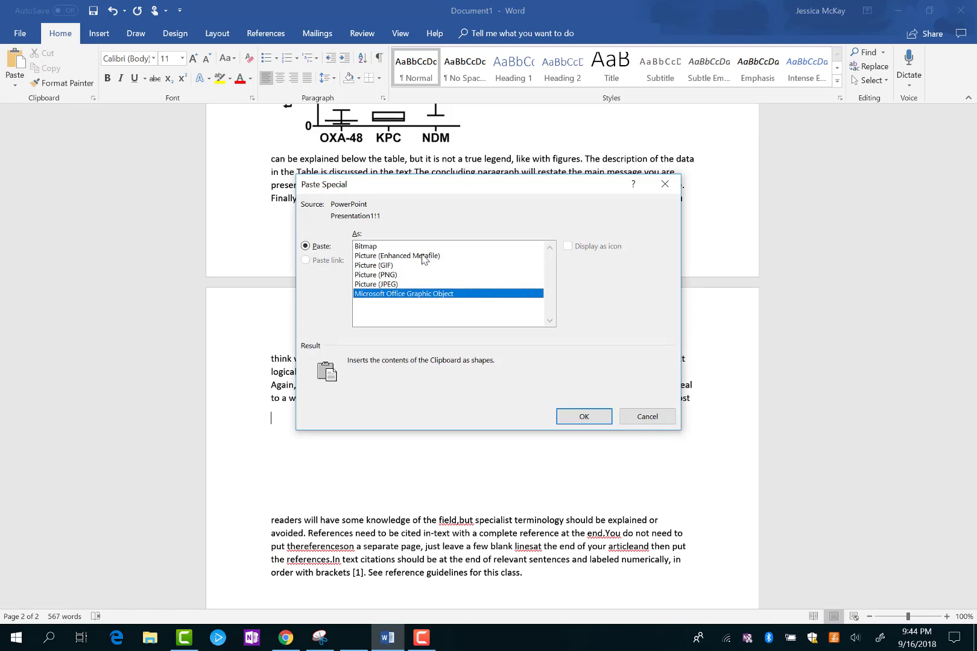
pyautogui.click(424, 256)
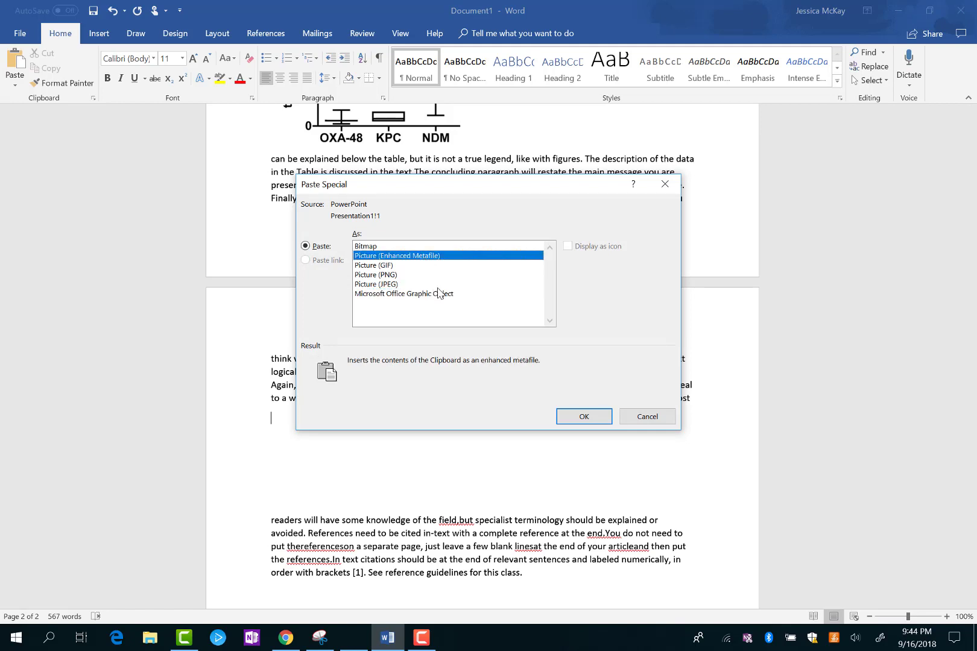
pyautogui.click(582, 417)
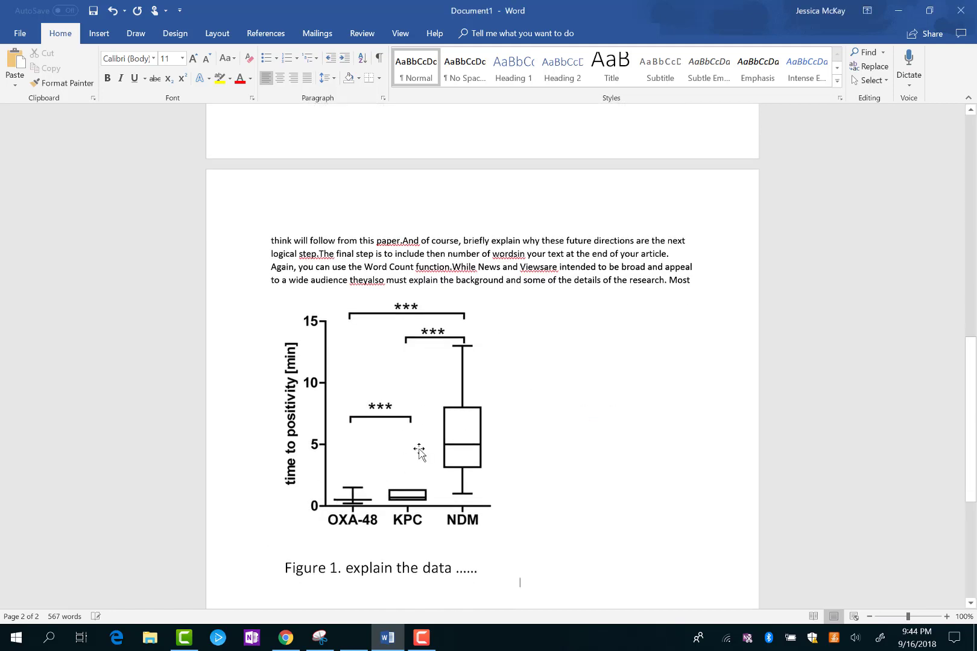
pyautogui.click(405, 460)
pyautogui.moveTo(284, 319); pyautogui.dragTo(335, 381)
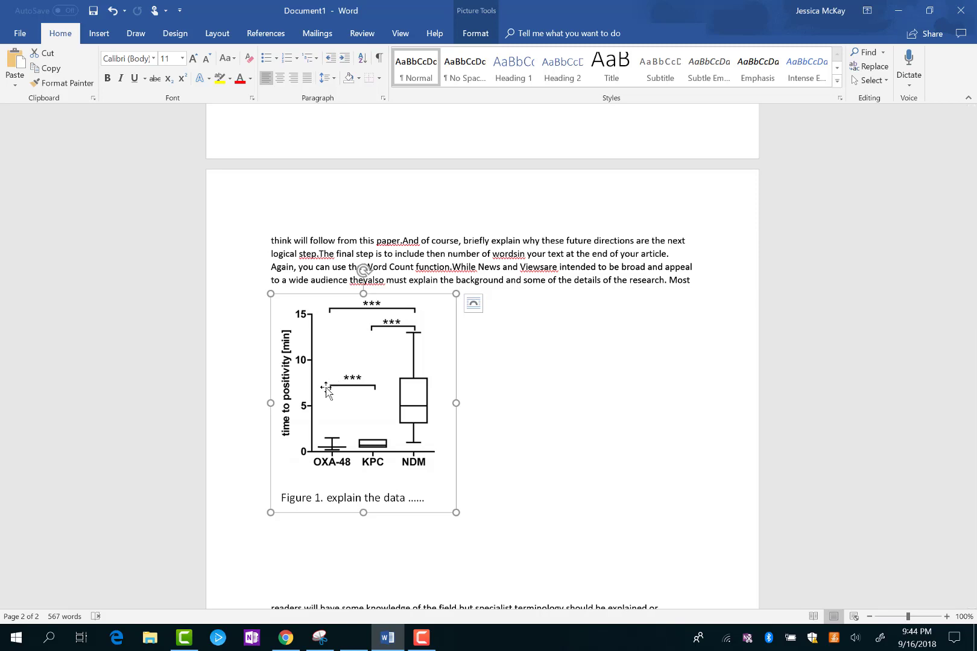
# Set the pasted figure's text wrapping to Square and move it to the middle of the text column.
pyautogui.click(473, 304)
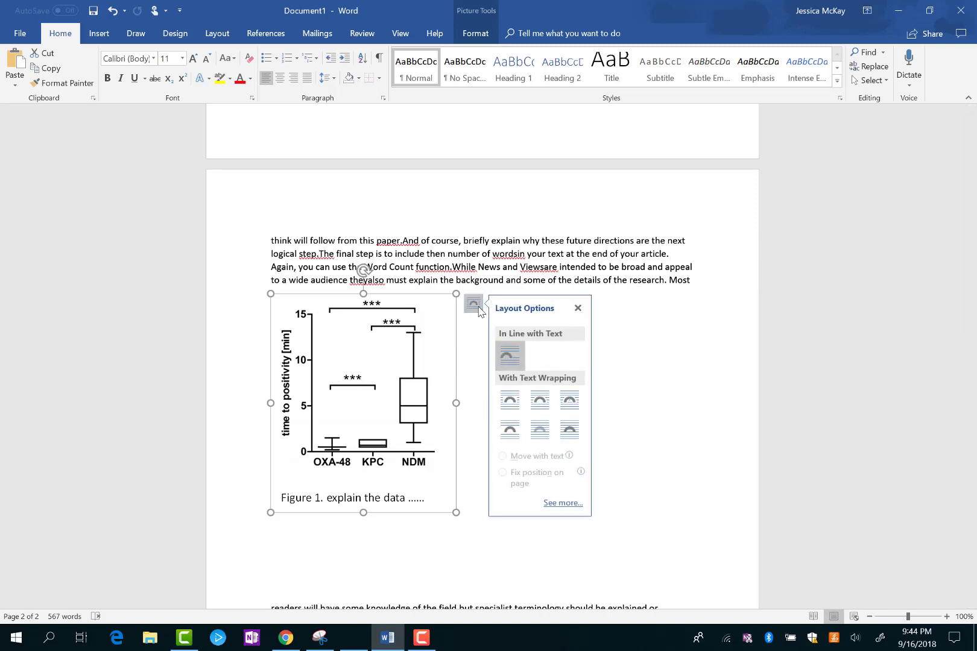
pyautogui.click(508, 403)
pyautogui.moveTo(408, 398); pyautogui.dragTo(508, 403)
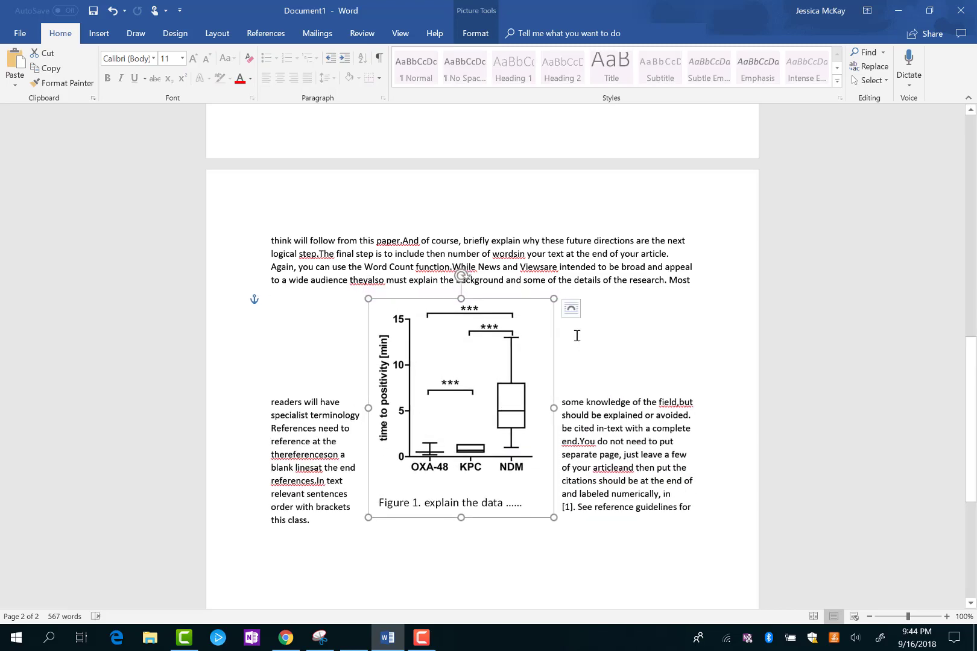
# Set the second-page figure's layout to In Line with Text and delete the blank lines between it and the paragraph below.
pyautogui.click(570, 308)
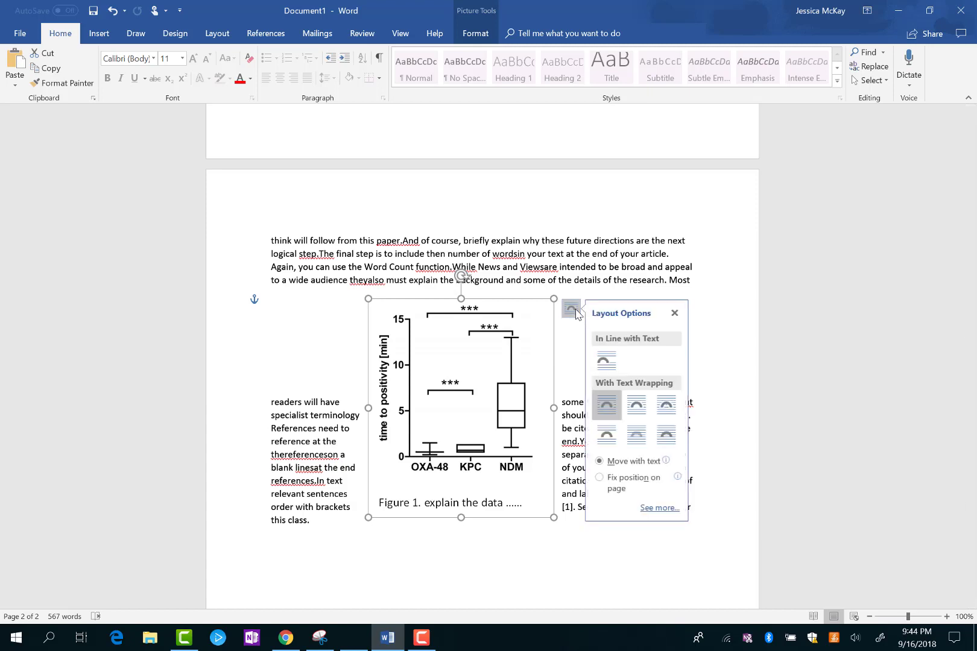
pyautogui.click(608, 360)
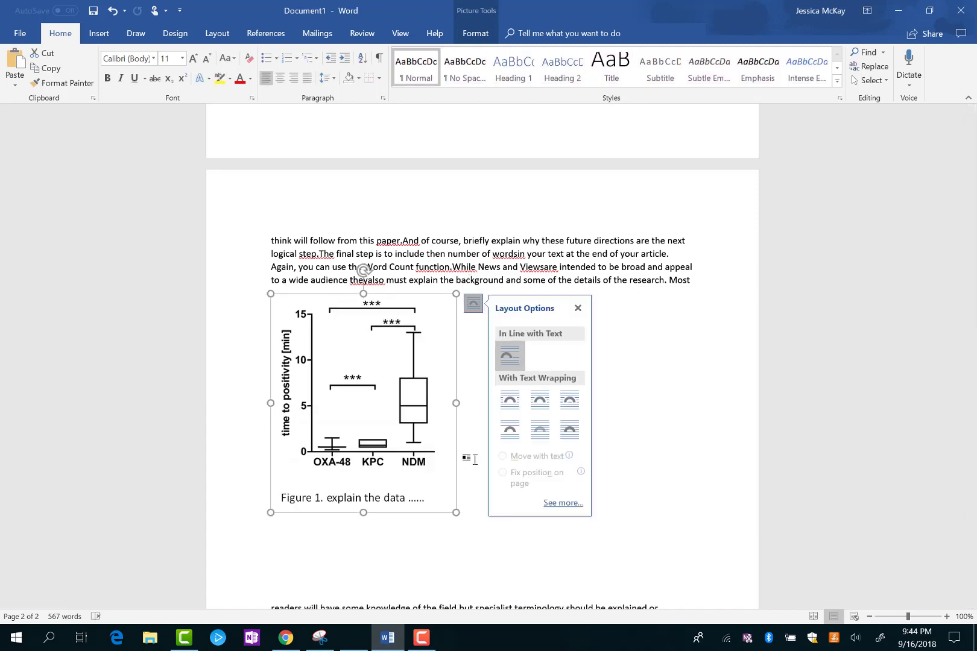
pyautogui.click(392, 545)
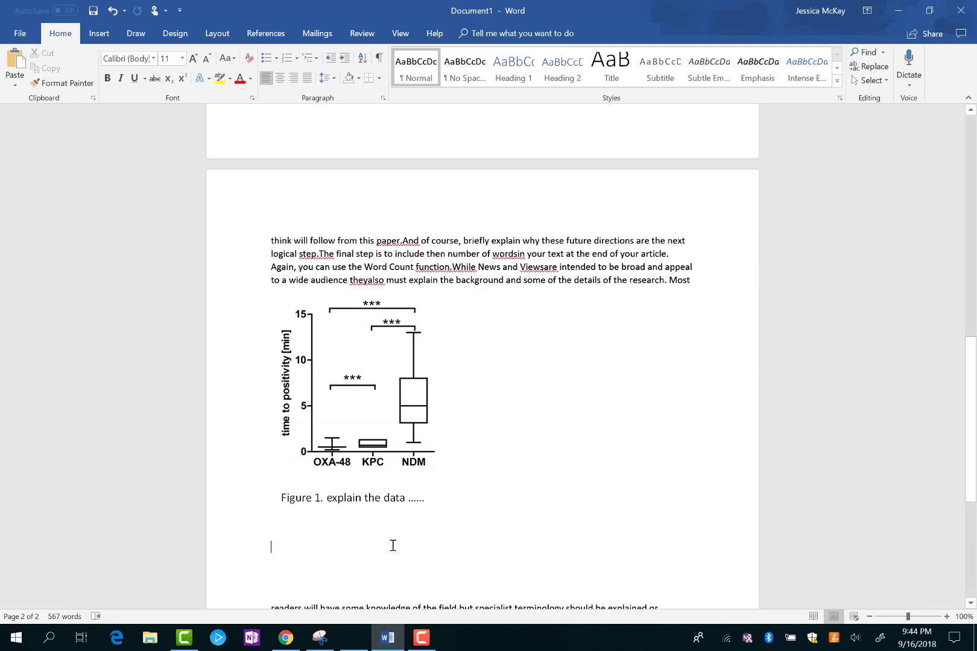
pyautogui.press('Delete')
pyautogui.press('Delete')
pyautogui.press('Delete')
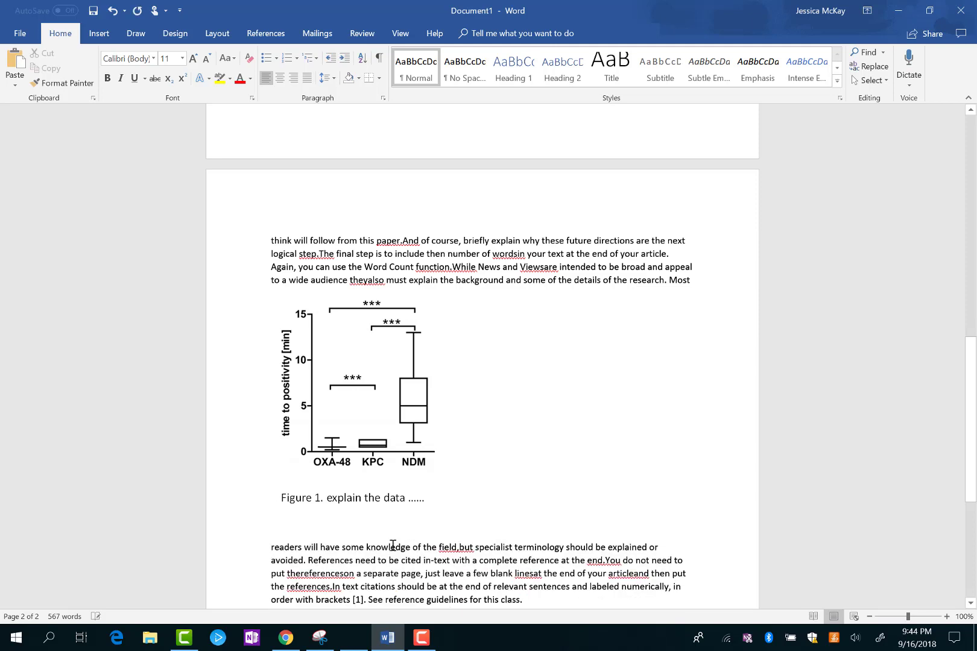
pyautogui.press('Delete')
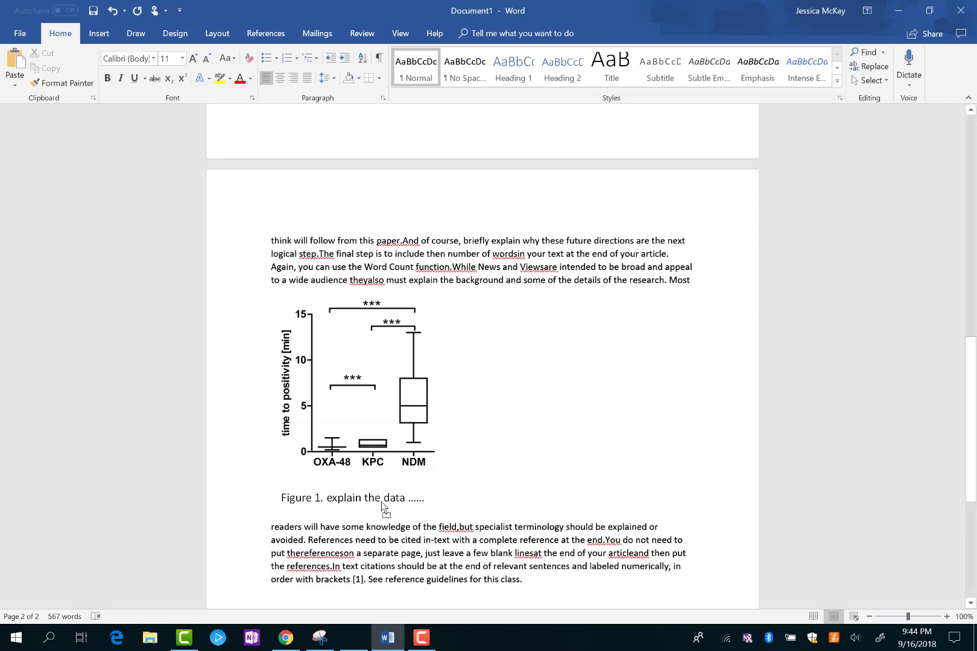
pyautogui.click(452, 507)
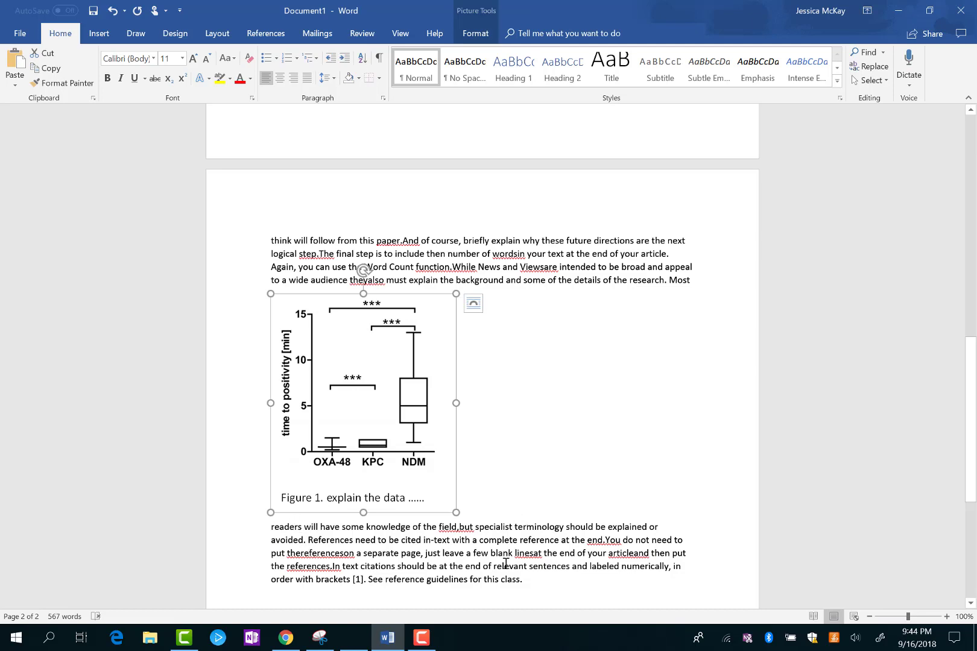
pyautogui.click(524, 565)
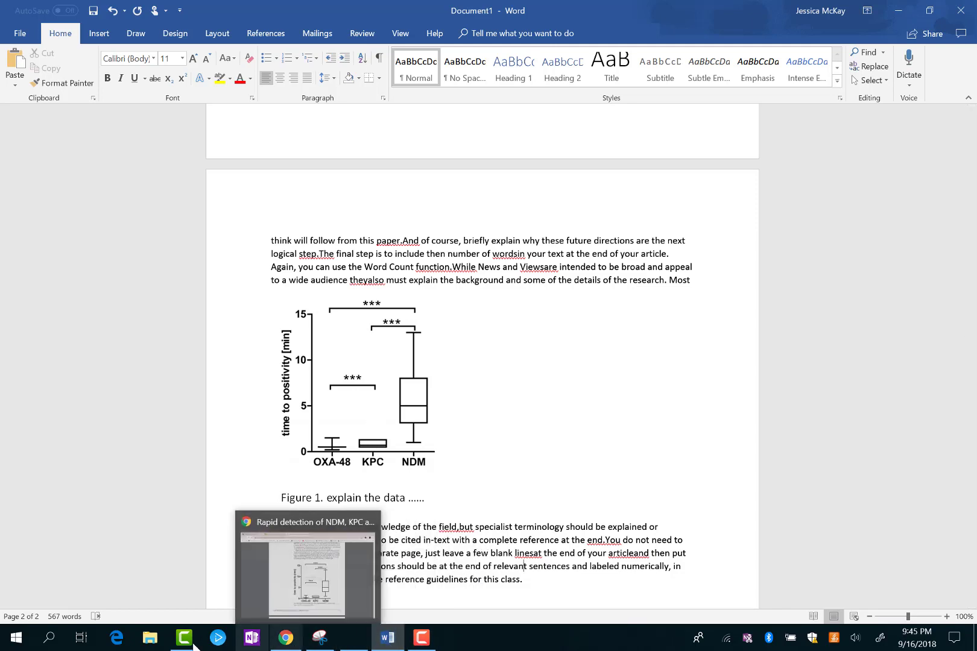
# Switch to PowerPoint to view the figure and legend slide and return to the Word document.
pyautogui.moveTo(282, 648)
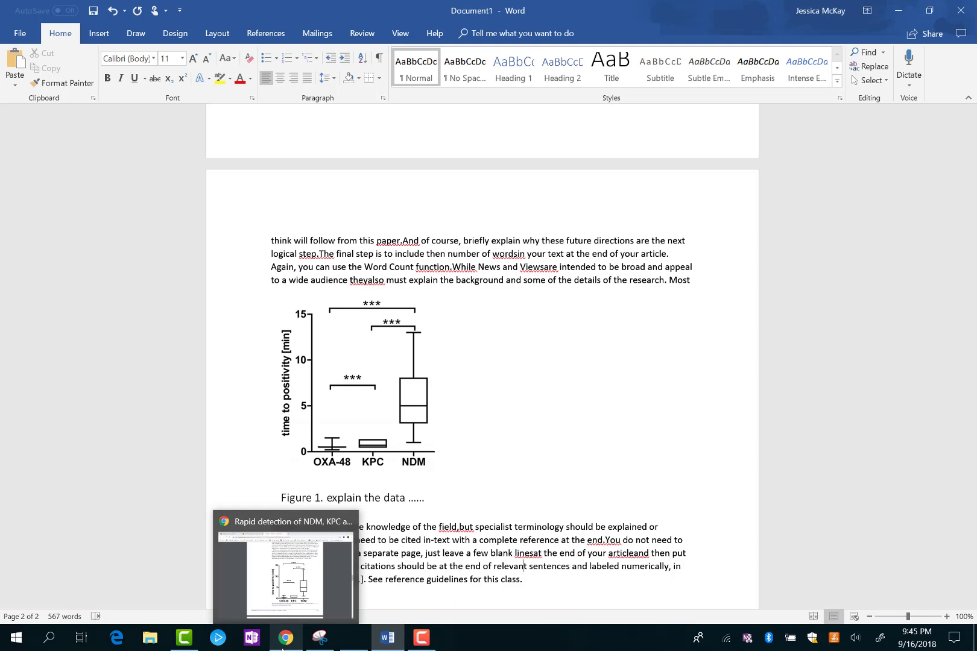
pyautogui.click(355, 640)
pyautogui.click(712, 375)
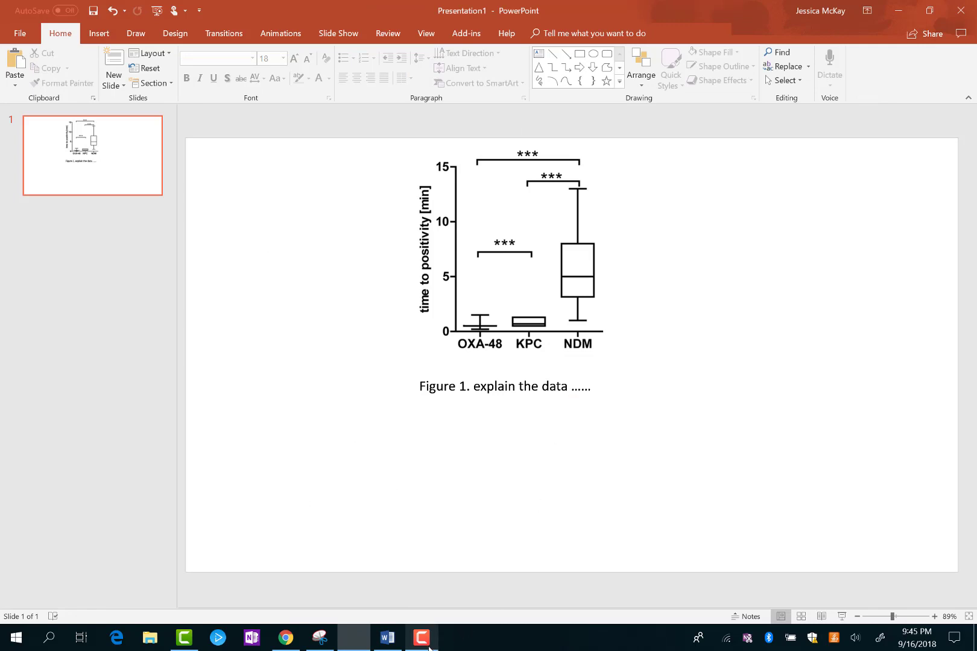
pyautogui.click(387, 638)
# Add the legend line "Figure 1. Blanahljn dhaoyohgn . ayhoeun. Ahjodijuenma. Bhoej" directly below the first page's box plot.
pyautogui.scroll(3, 414, 400)
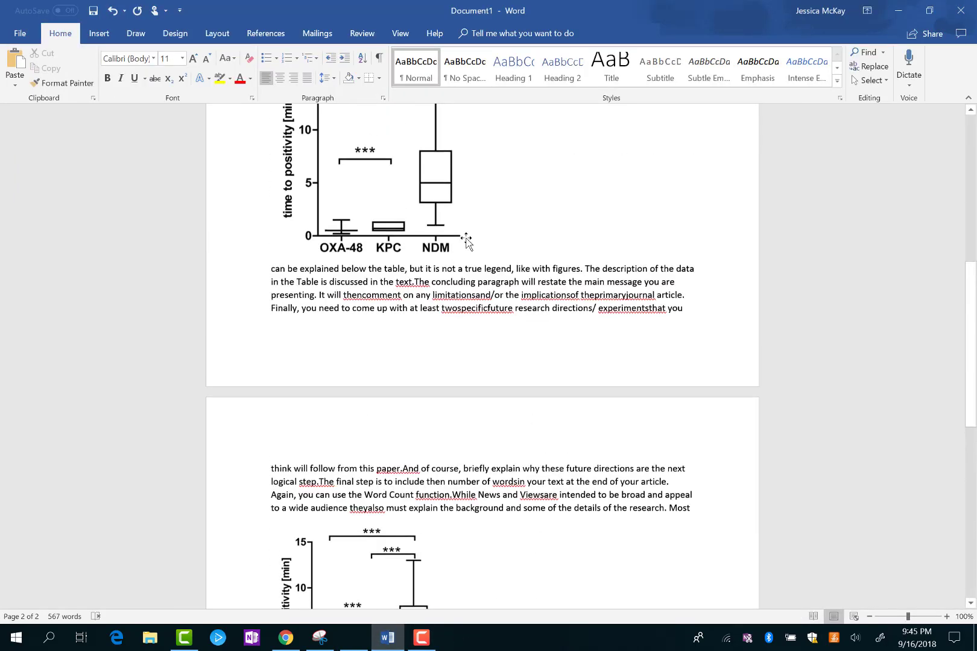
pyautogui.click(481, 242)
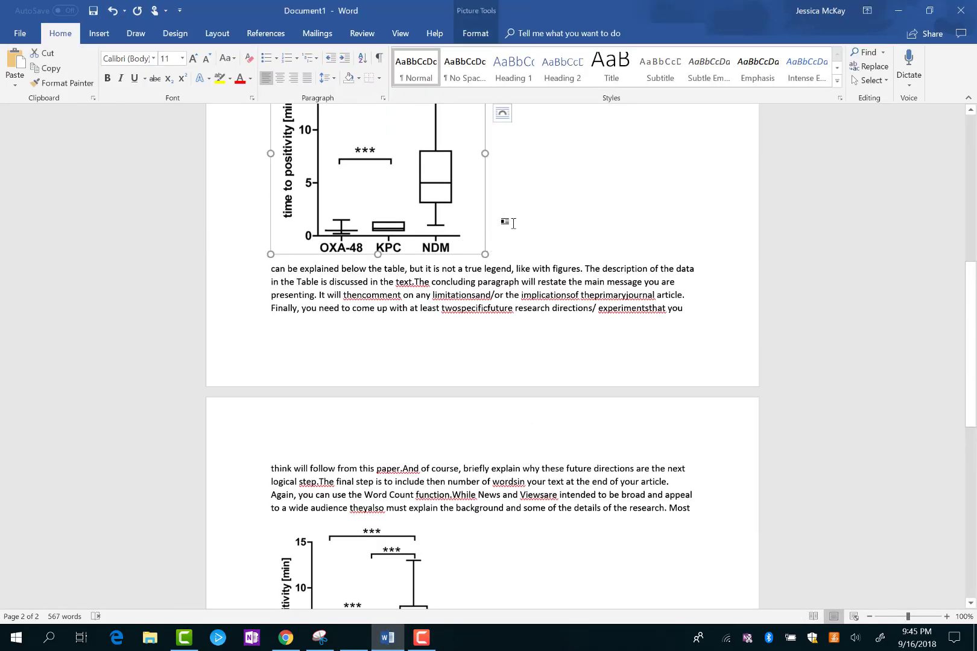
pyautogui.click(561, 214)
pyautogui.press('Return')
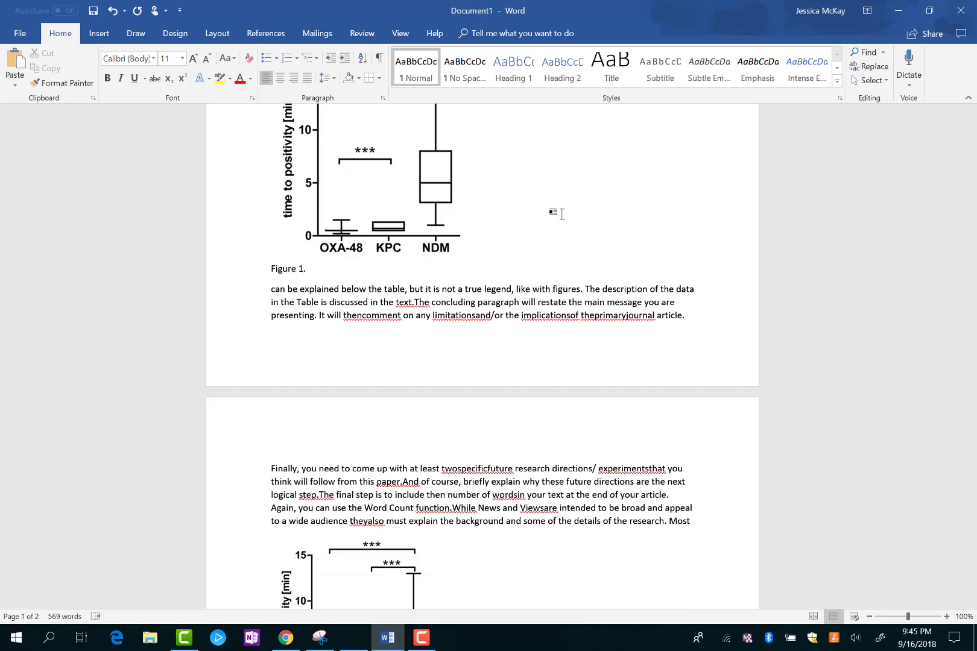
pyautogui.write('Figure 1. Blanahljn dhaoyohgn . ayhoeun')
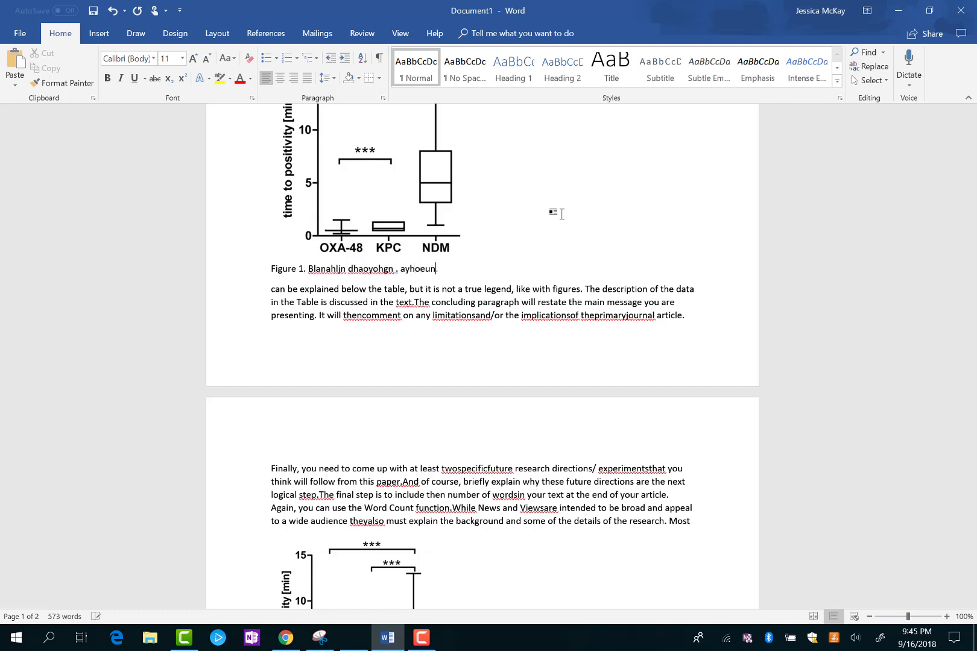
pyautogui.write('. Ahjodijuenma. b')
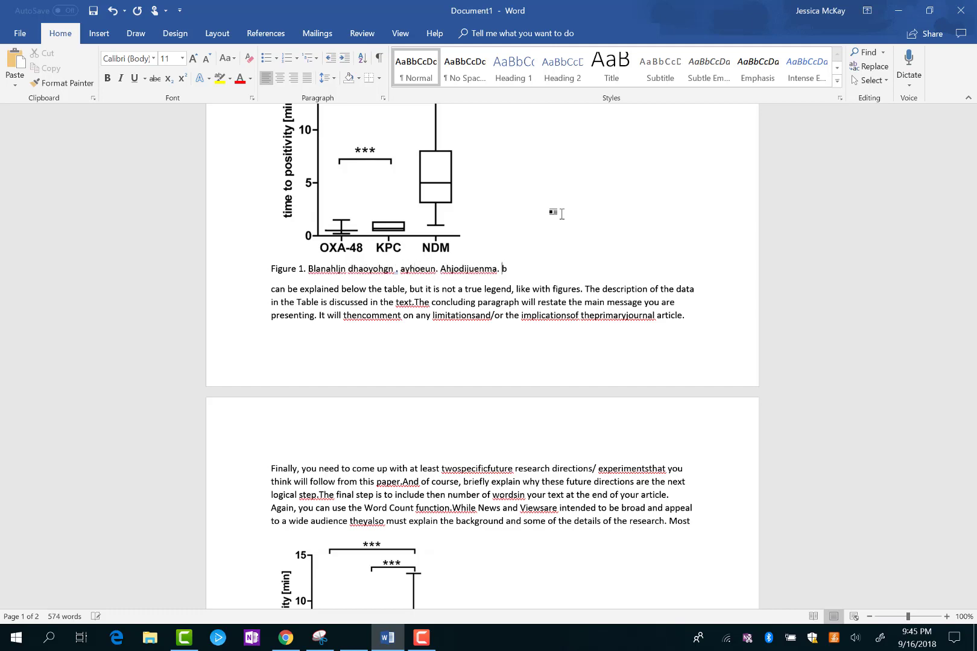
pyautogui.write('hoej')
# Extend the first-page legend with two lines of placeholder text, "Arelngoneamlgeuhjalongf aeopgnalgnmelhtgoiha;g;a'fg;aj" and "alkngeonagnlenkrte".
pyautogui.press('Return')
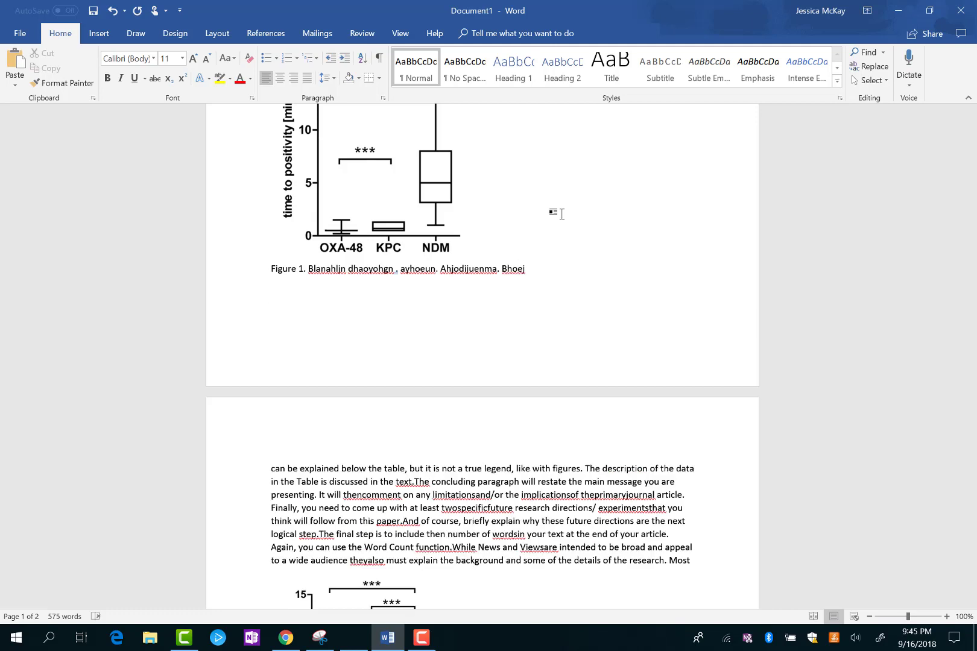
pyautogui.write('arelngoneamlgeuhjalongf aeopgnalgnmel')
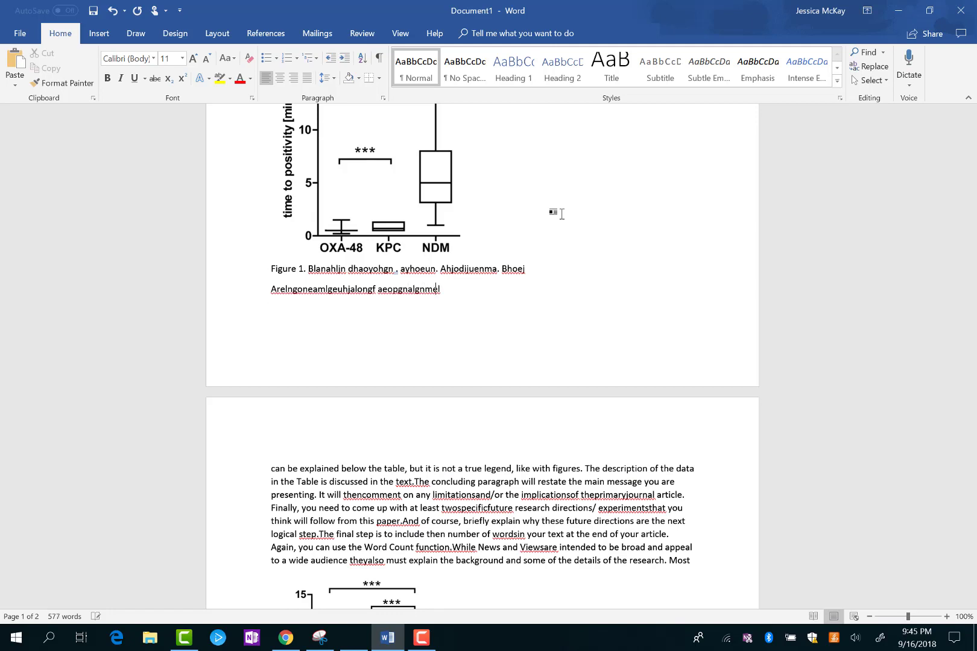
pyautogui.write("htgoiha;g;a'fg;aj")
pyautogui.press('Return')
pyautogui.write('alkngeonagnlenkrte')
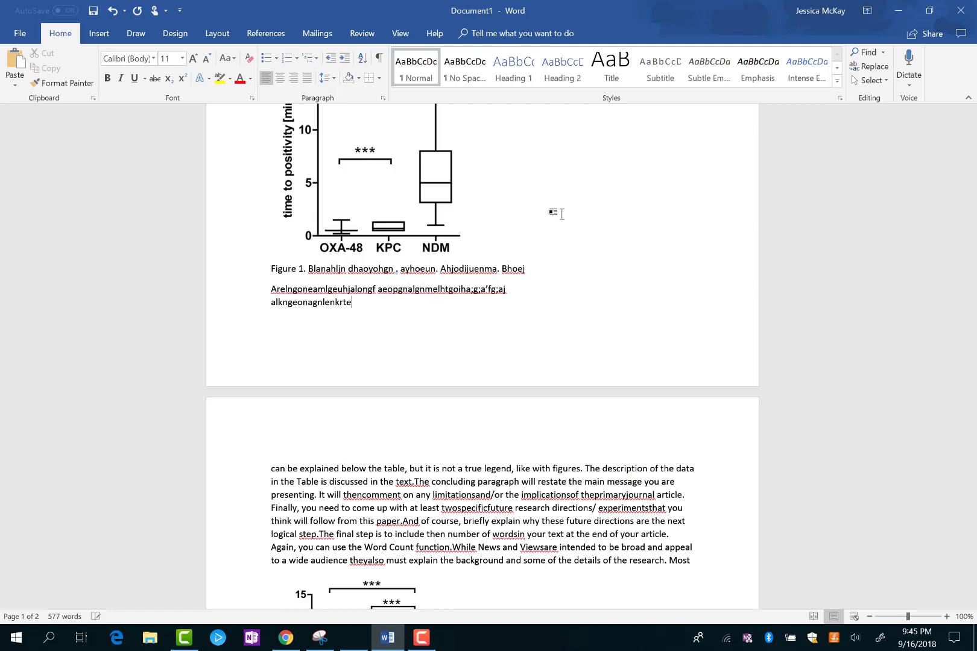
# Set the spacing after the first-page legend's paragraphs to 0 pt.
pyautogui.moveTo(243, 269); pyautogui.dragTo(240, 301)
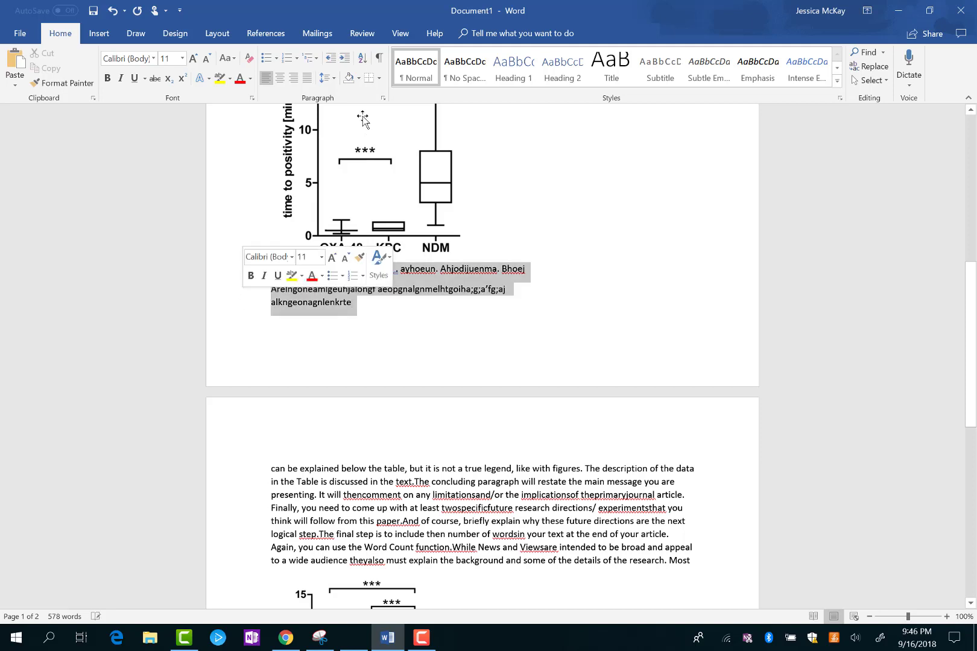
pyautogui.click(382, 98)
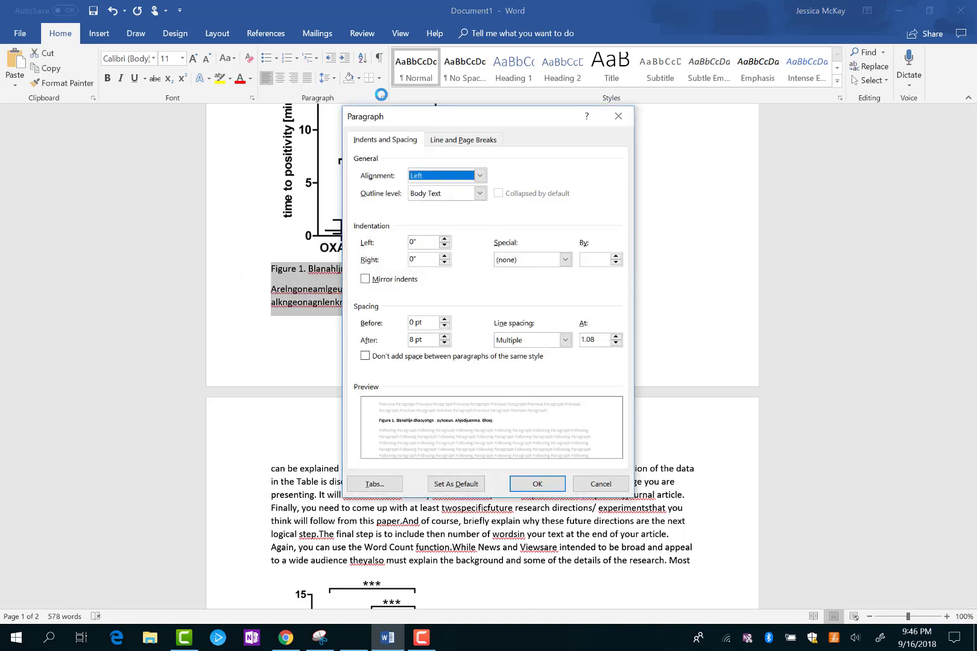
pyautogui.click(444, 343)
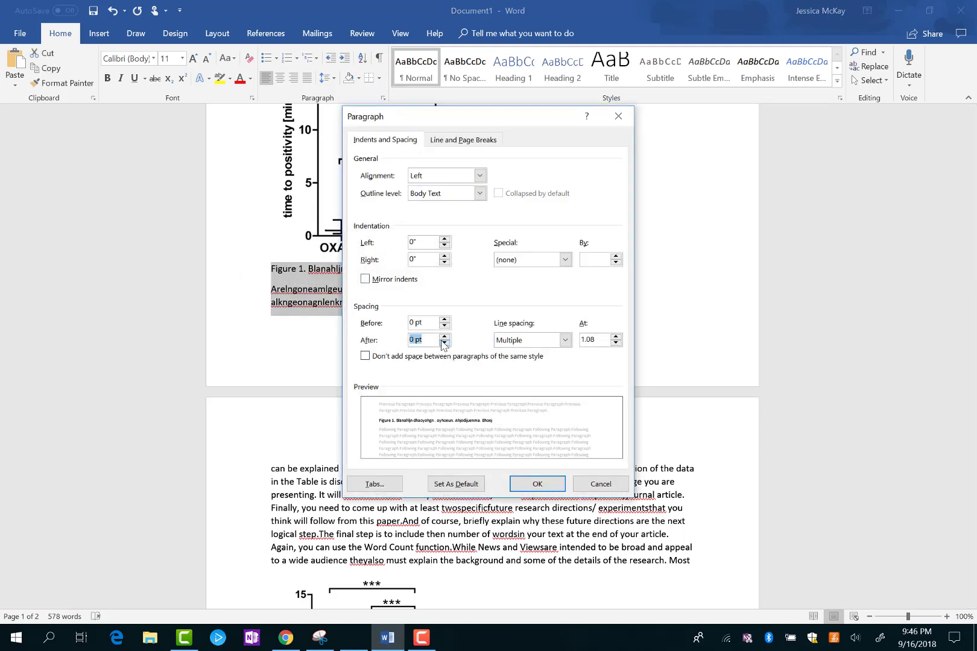
pyautogui.click(444, 343)
pyautogui.click(548, 482)
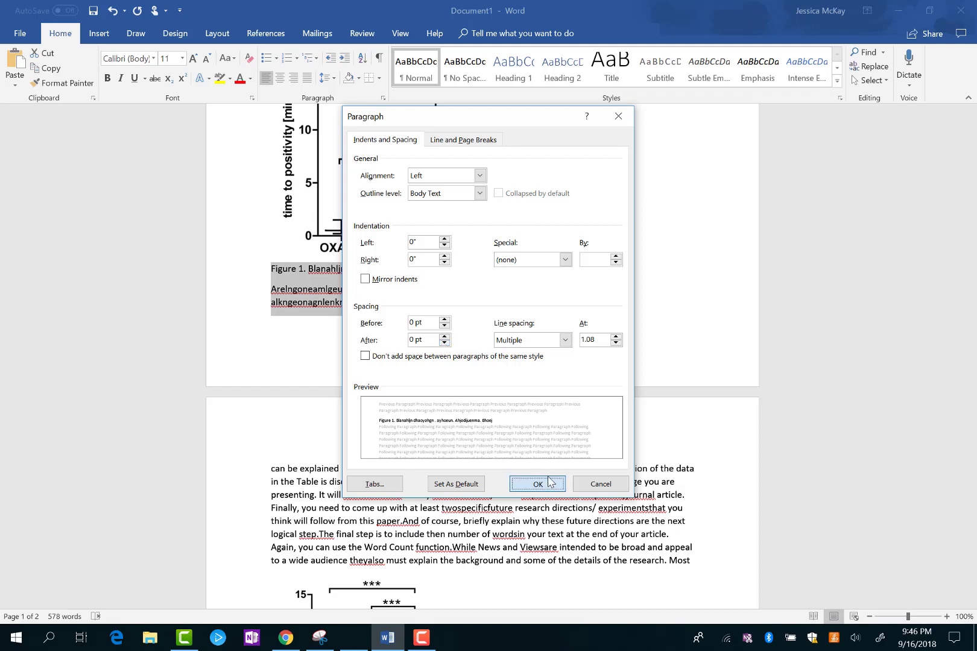
pyautogui.click(182, 345)
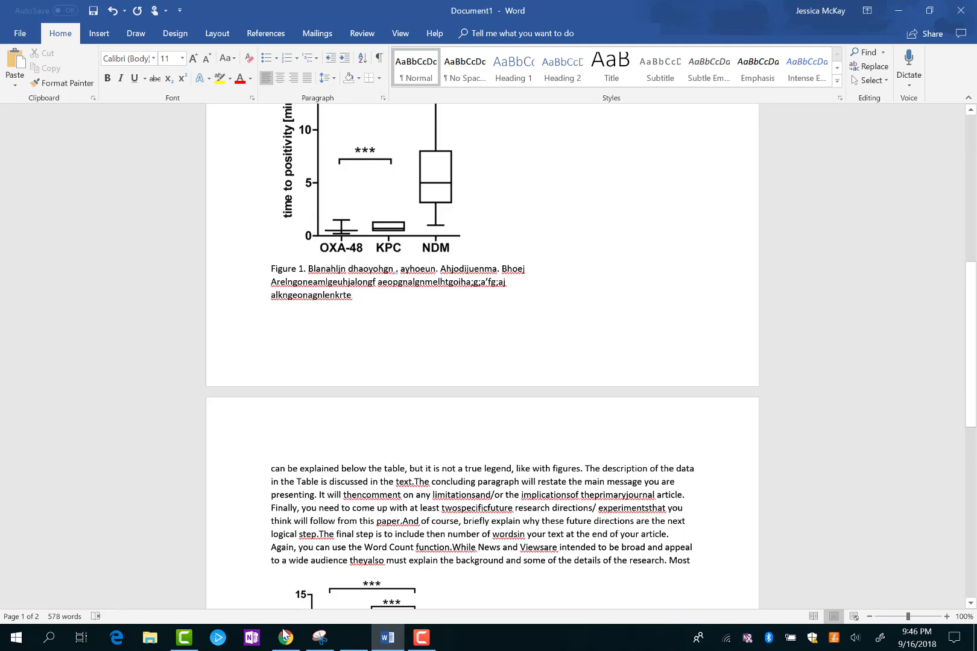
# Snip the Fig 4 test-strip photo, without its caption, from the article PDF in Chrome and paste it onto the PowerPoint slide.
pyautogui.click(318, 643)
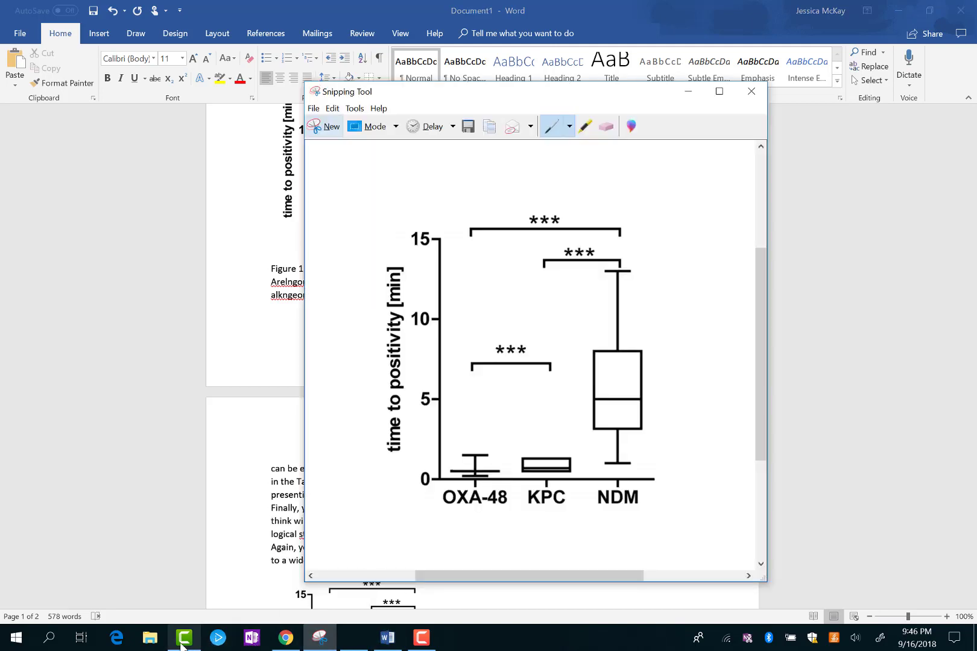
pyautogui.click(289, 643)
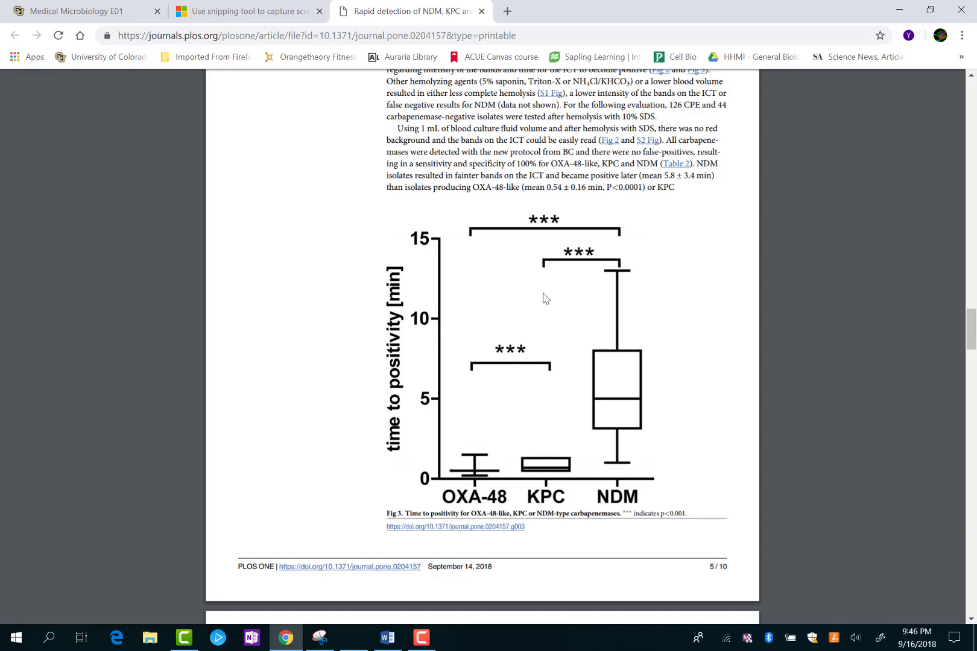
pyautogui.scroll(-3, 438, 286)
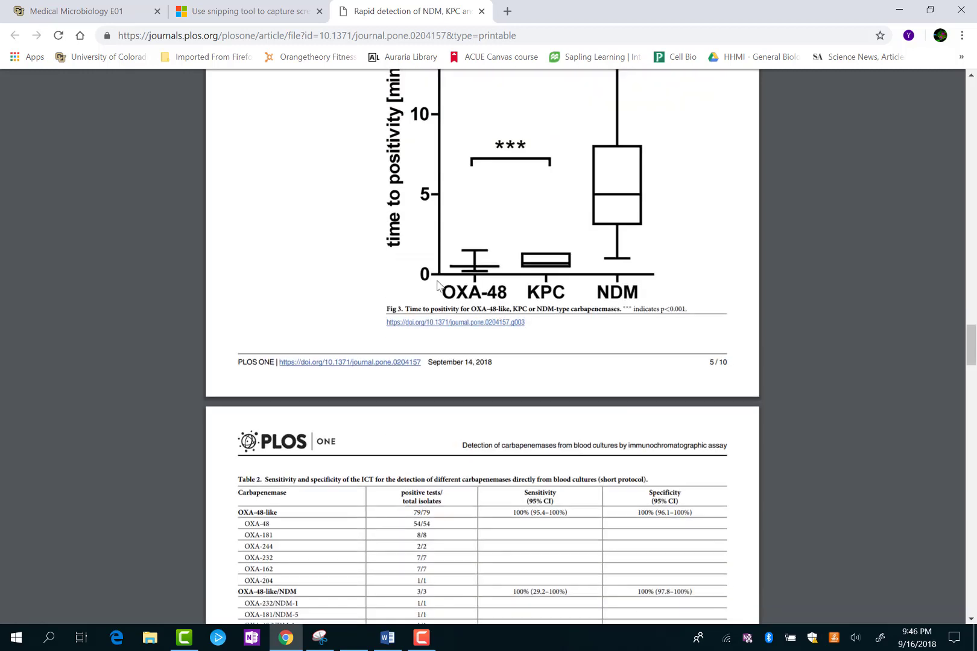
pyautogui.scroll(-12, 439, 286)
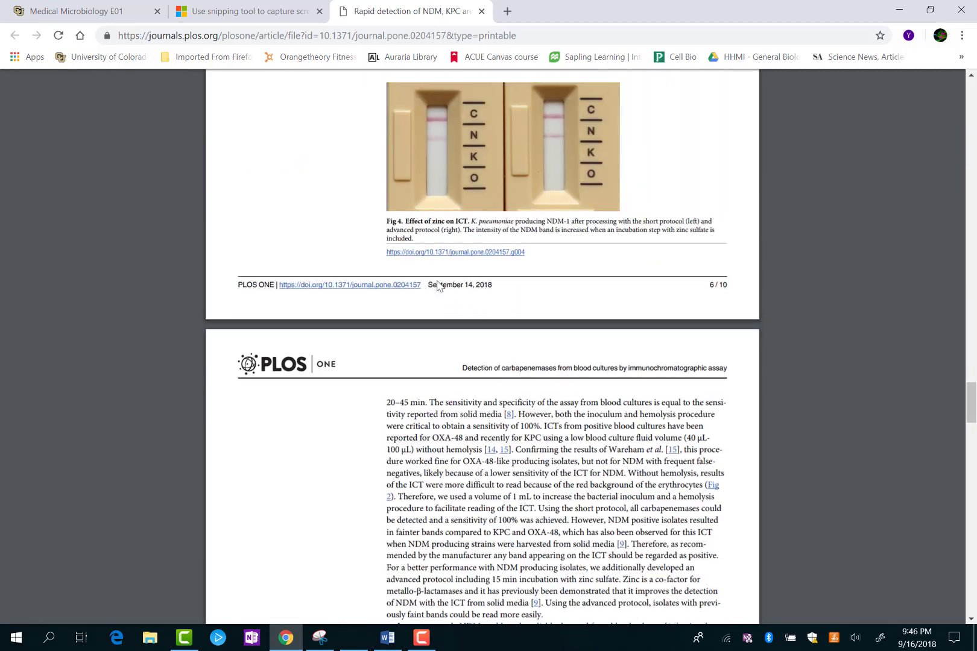
pyautogui.scroll(1, 438, 286)
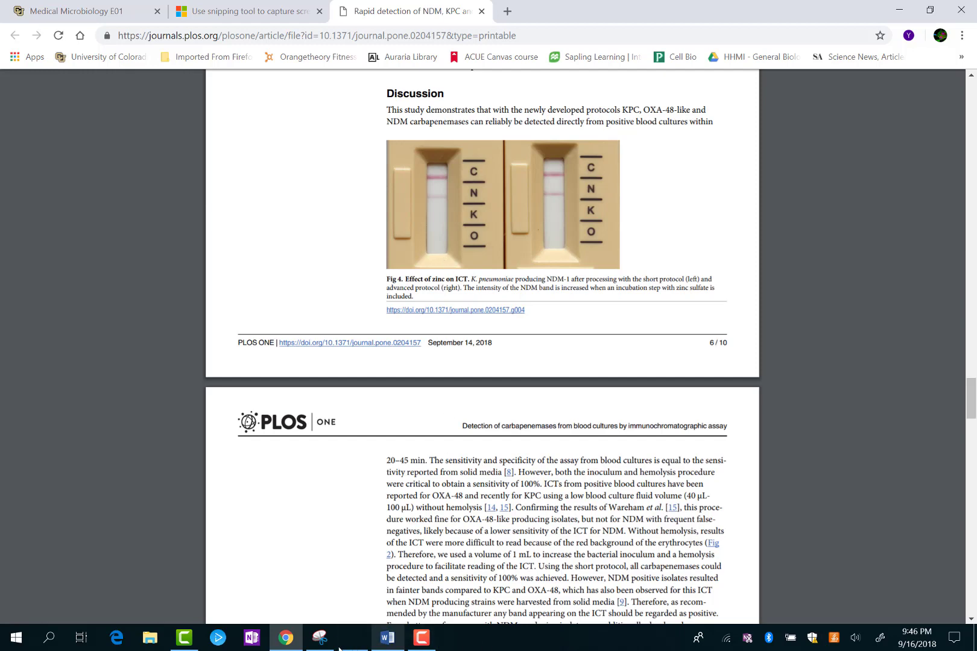
pyautogui.click(320, 640)
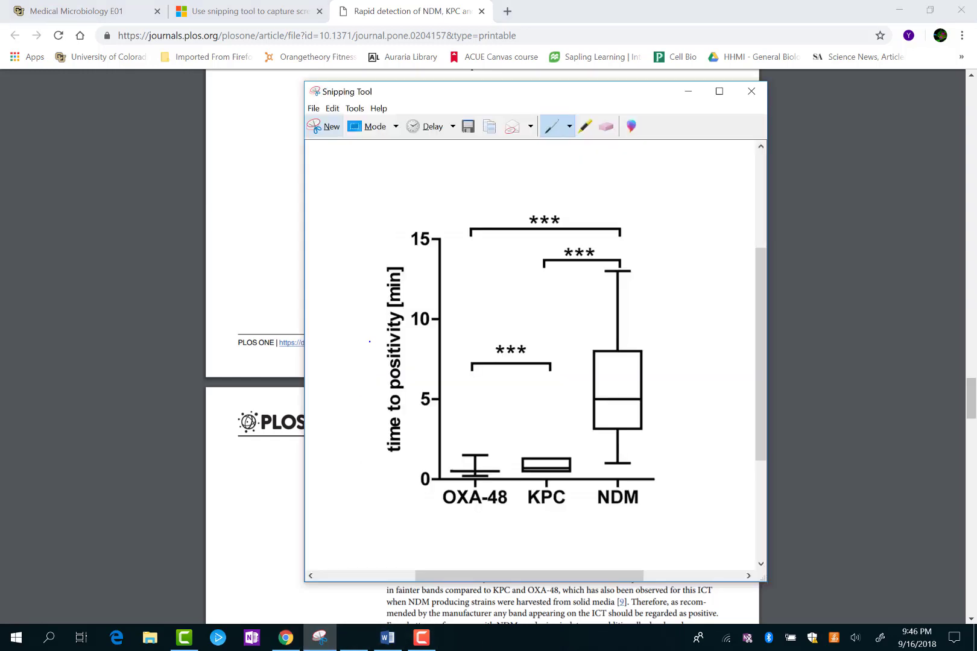
pyautogui.click(324, 129)
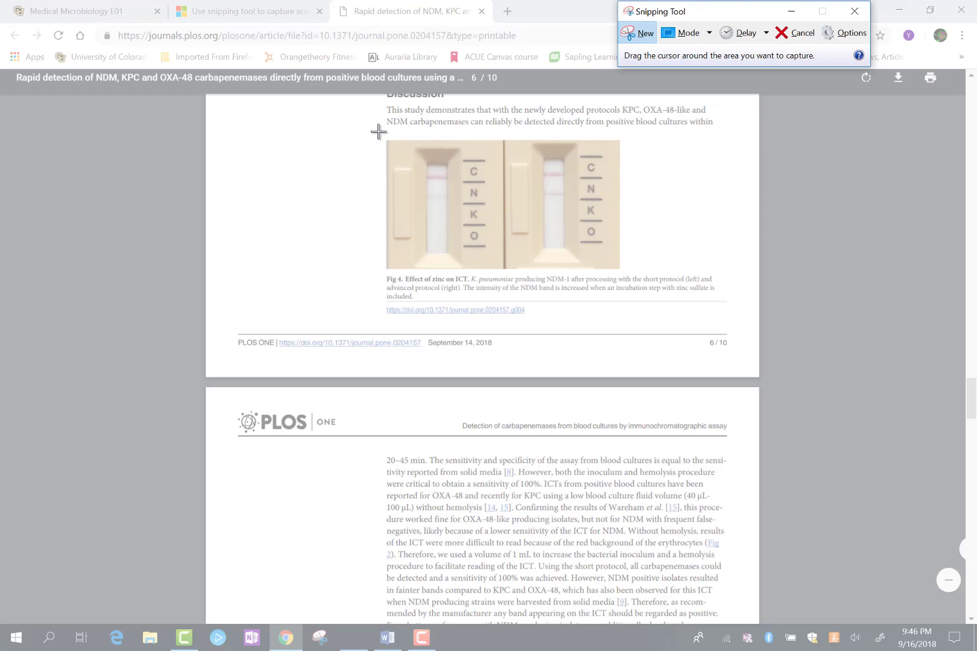
pyautogui.moveTo(378, 131); pyautogui.dragTo(636, 274)
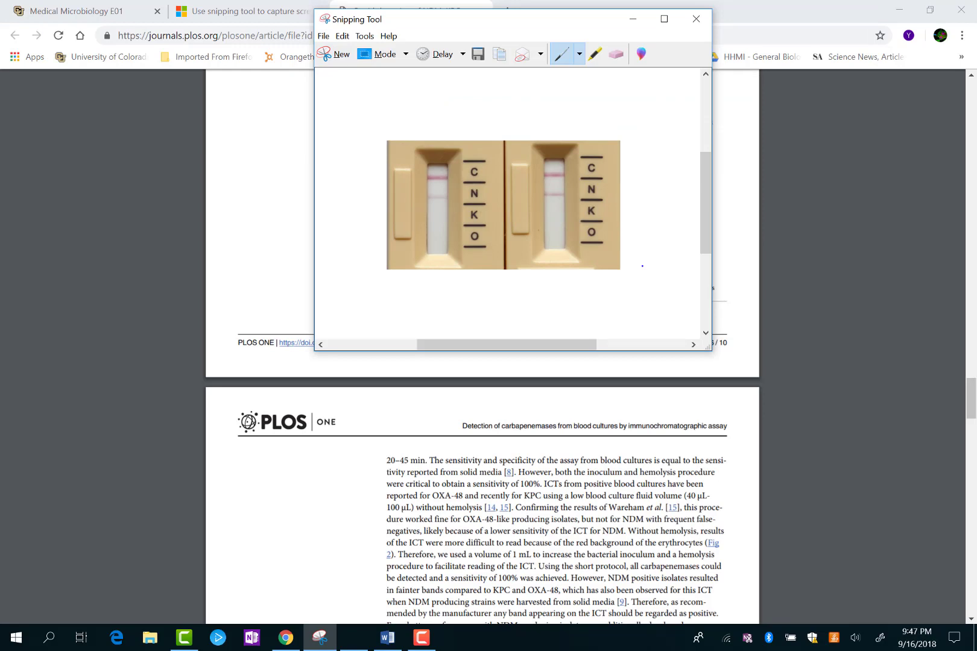
pyautogui.click(448, 588)
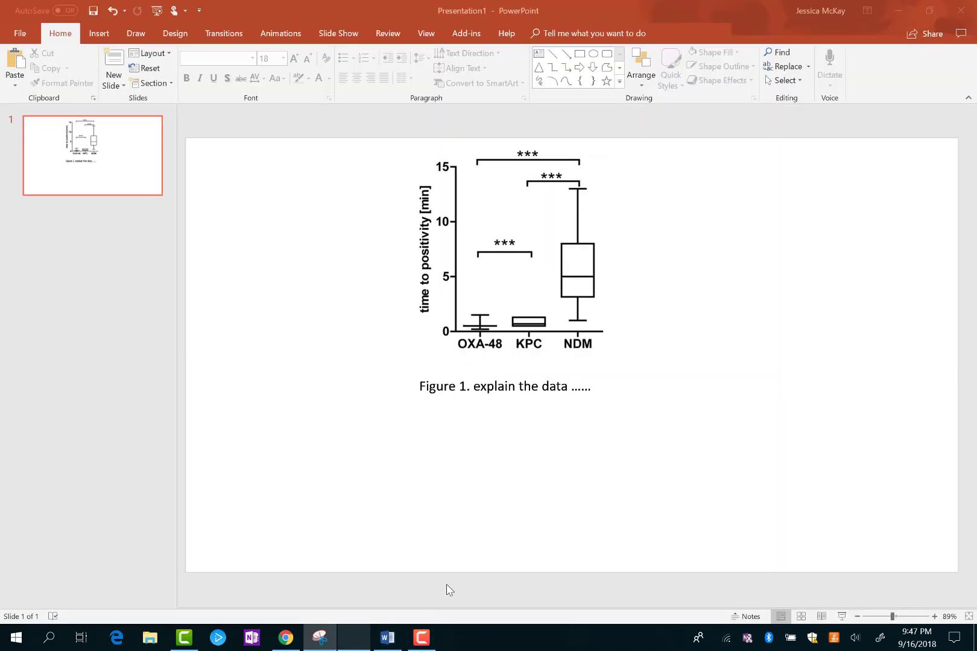
pyautogui.hotkey('ctrl', 'v')
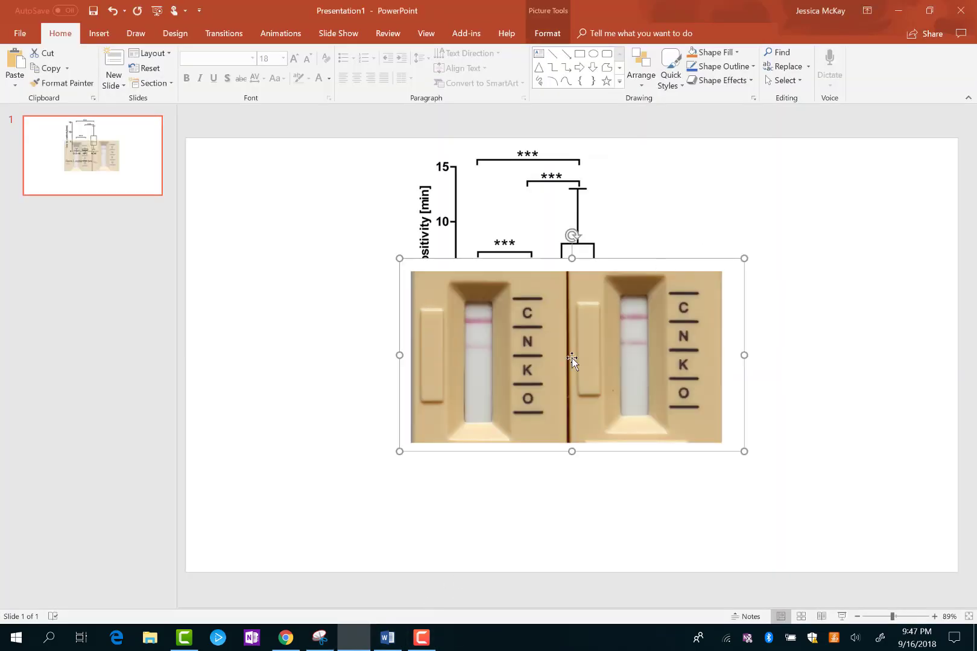
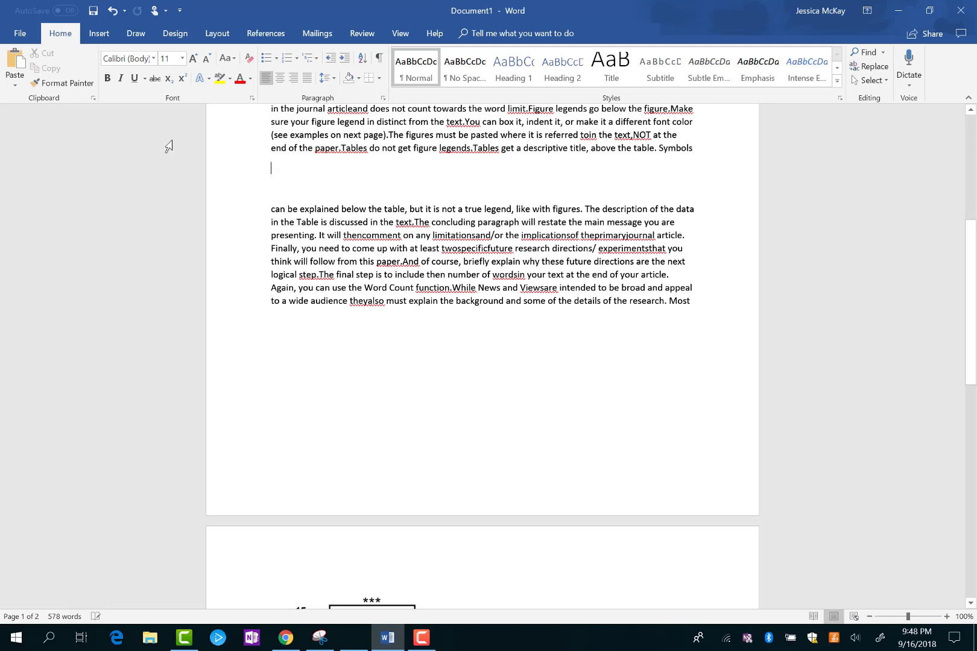
# Paste the copied PowerPoint figure into the Word text gap as a Picture (Enhanced Metafile) and shrink it to roughly three quarters of the text width.
pyautogui.click(15, 80)
pyautogui.click(48, 137)
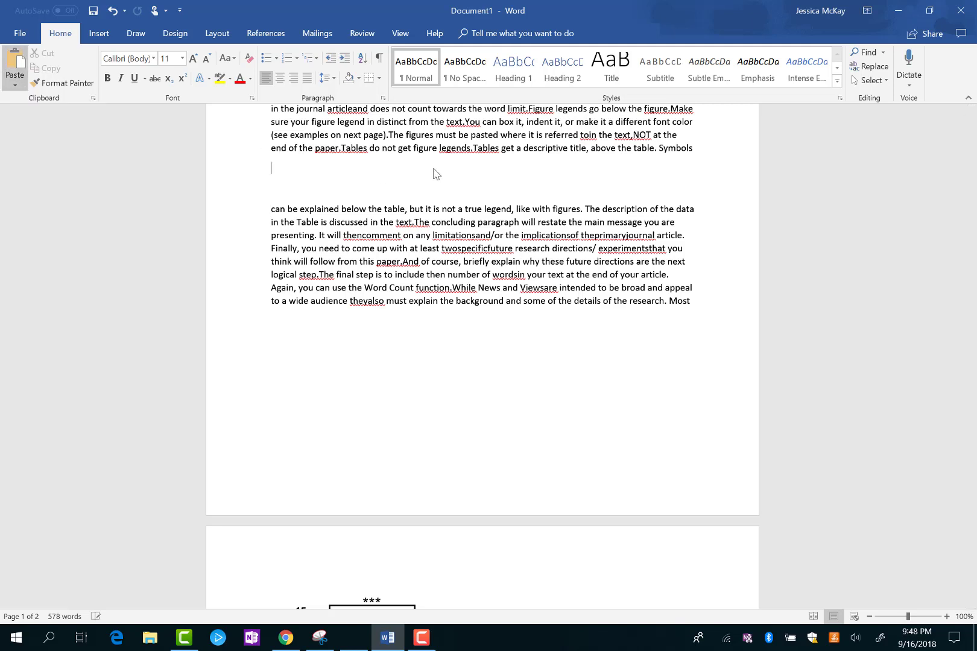
pyautogui.click(416, 255)
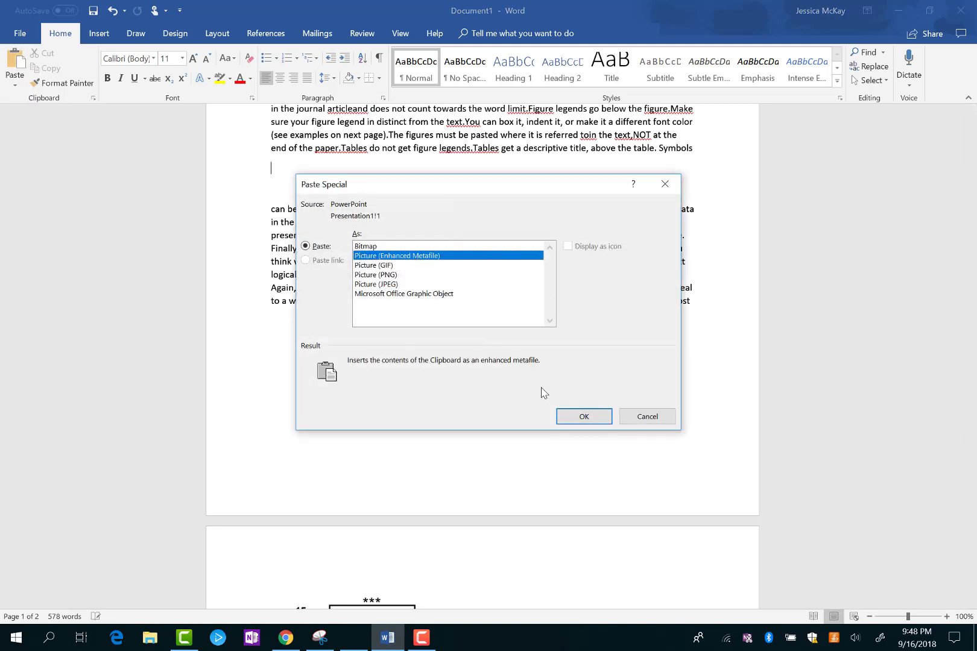
pyautogui.click(581, 418)
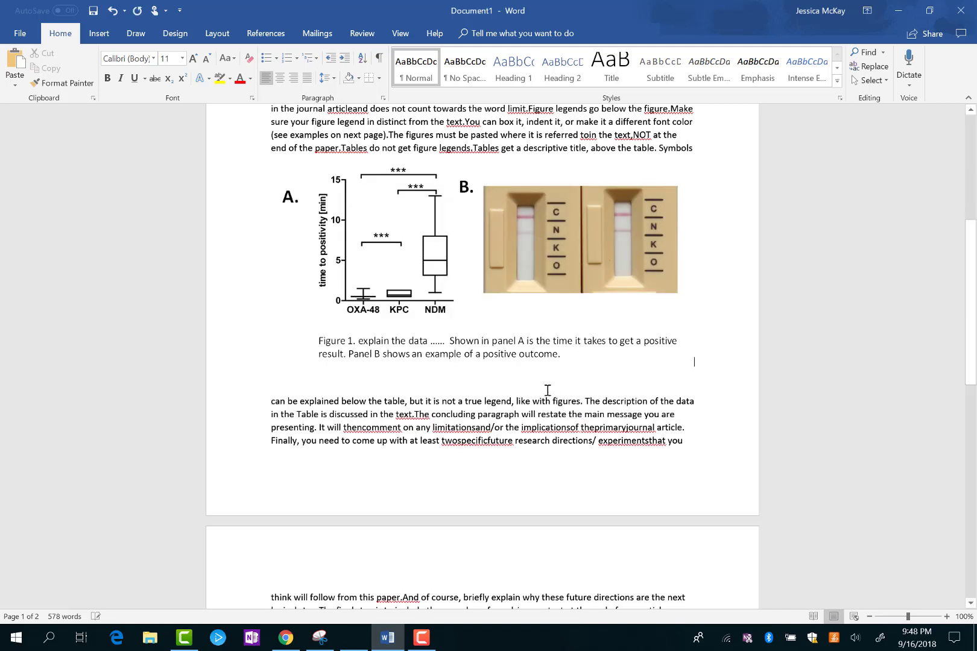
pyautogui.click(333, 356)
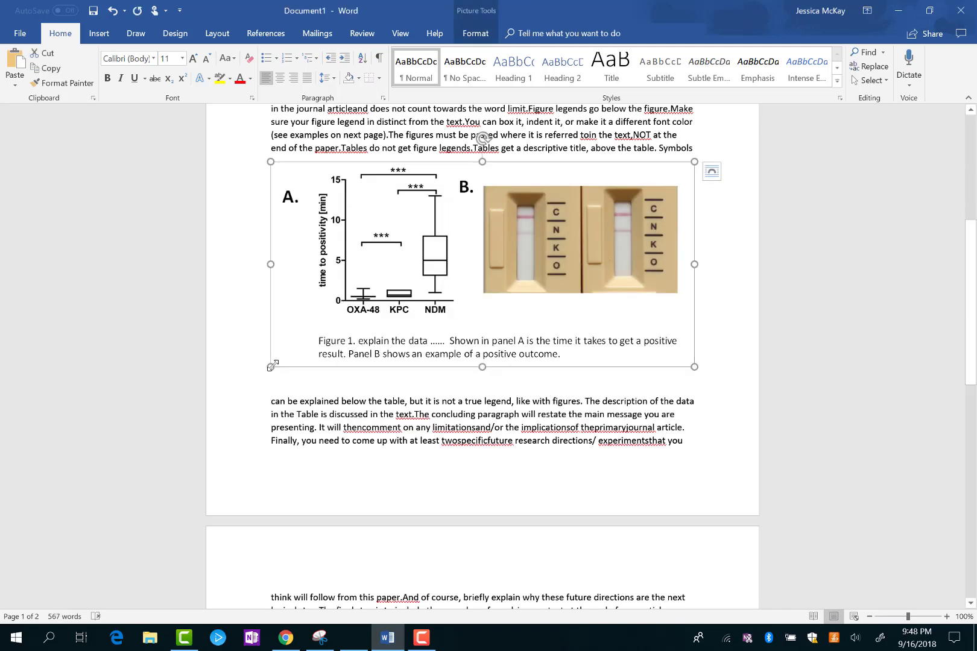
pyautogui.moveTo(270, 366); pyautogui.dragTo(451, 323)
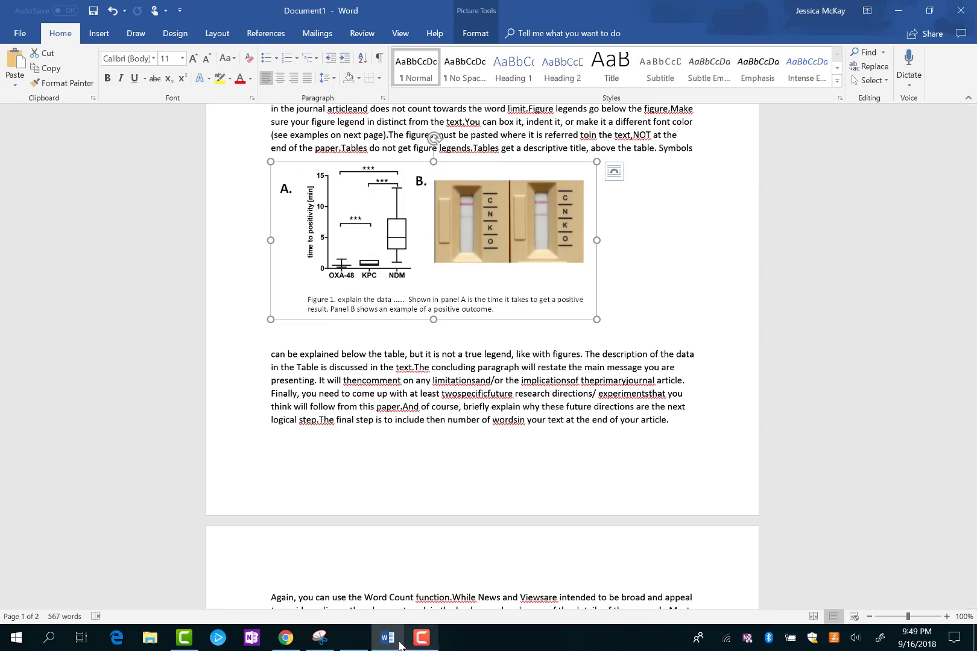
# Switch to PowerPoint and append the citation "[2]" to the end of the Figure 1 legend.
pyautogui.click(353, 637)
pyautogui.click(754, 401)
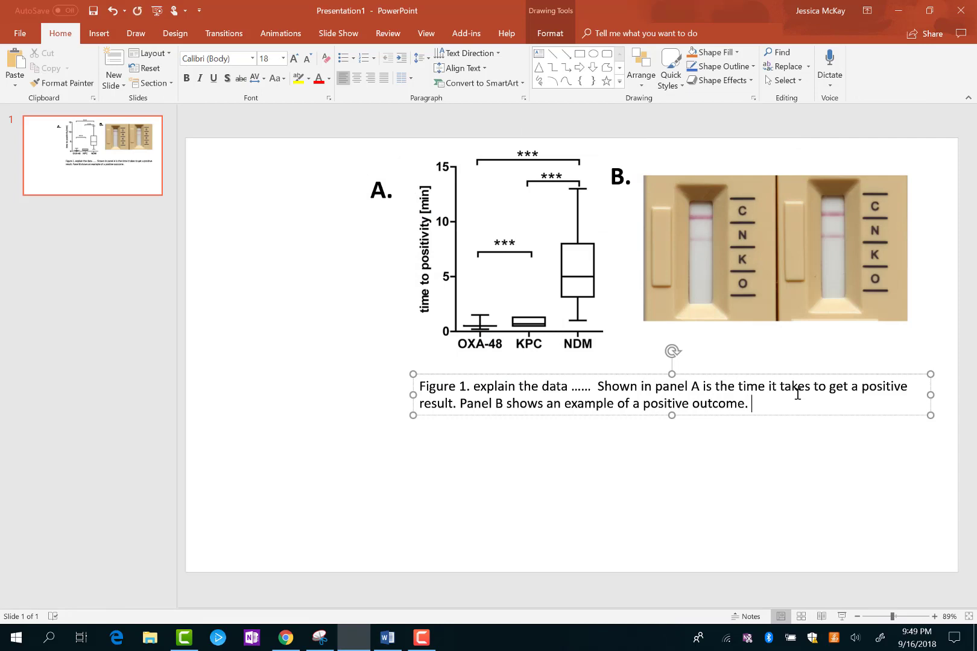
pyautogui.write('[1]')
pyautogui.press('BackSpace')
pyautogui.press('BackSpace')
pyautogui.write('2]')
pyautogui.click(387, 637)
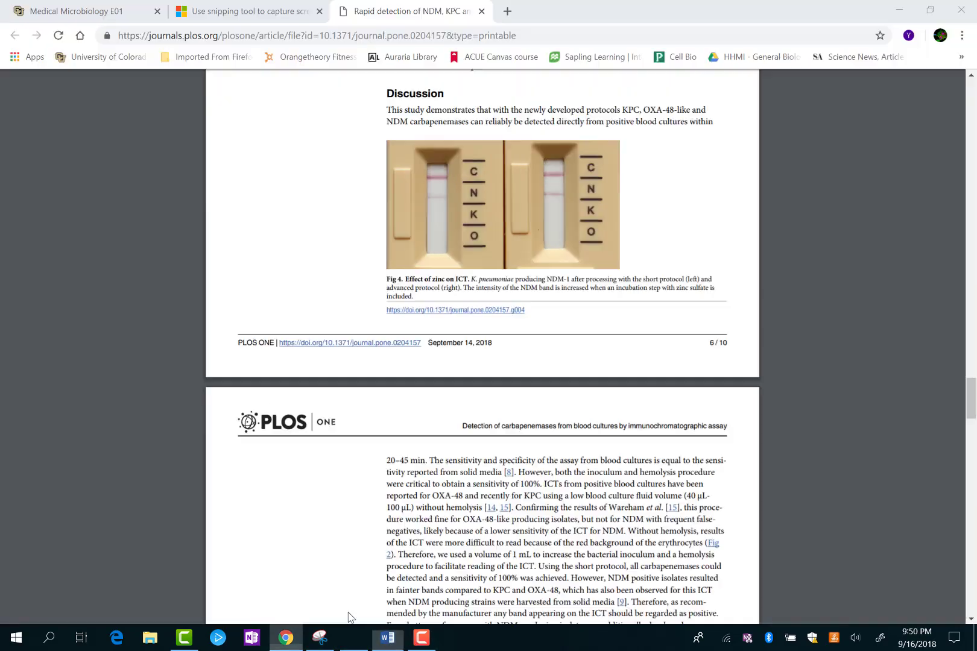
# Snip Table 1, including the species notes beneath it, from the article PDF in Chrome.
pyautogui.click(286, 637)
pyautogui.scroll(10, 546, 401)
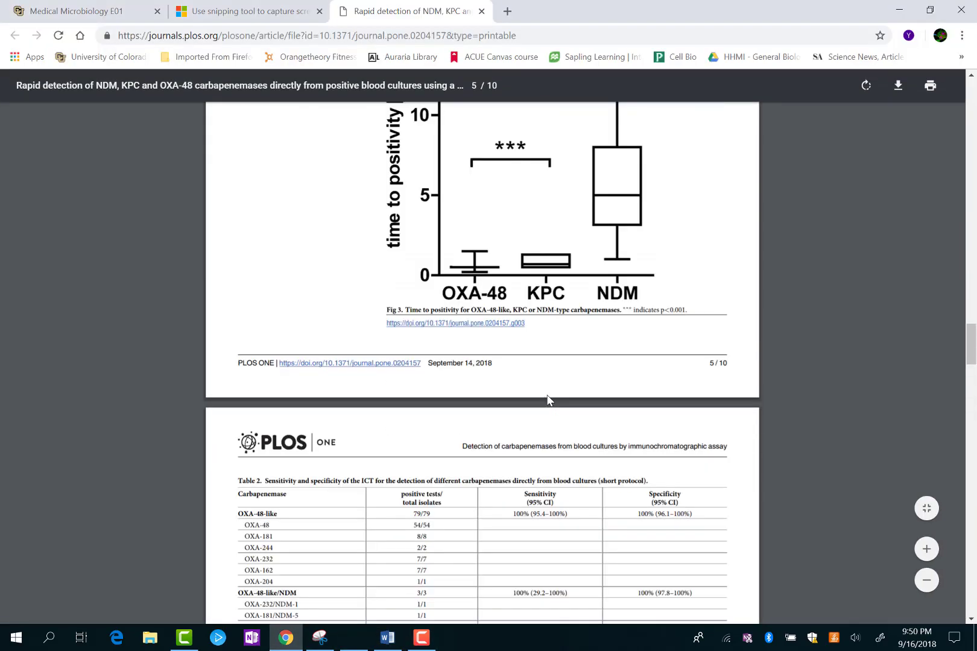
pyautogui.scroll(-2, 548, 400)
pyautogui.scroll(-1, 549, 400)
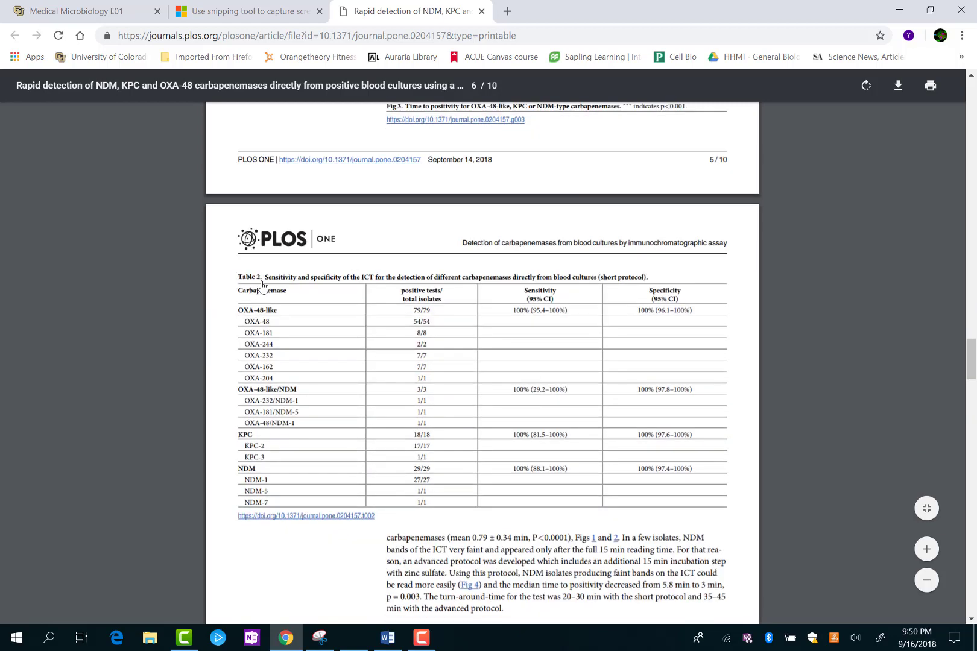
pyautogui.scroll(13, 338, 270)
pyautogui.scroll(15, 347, 277)
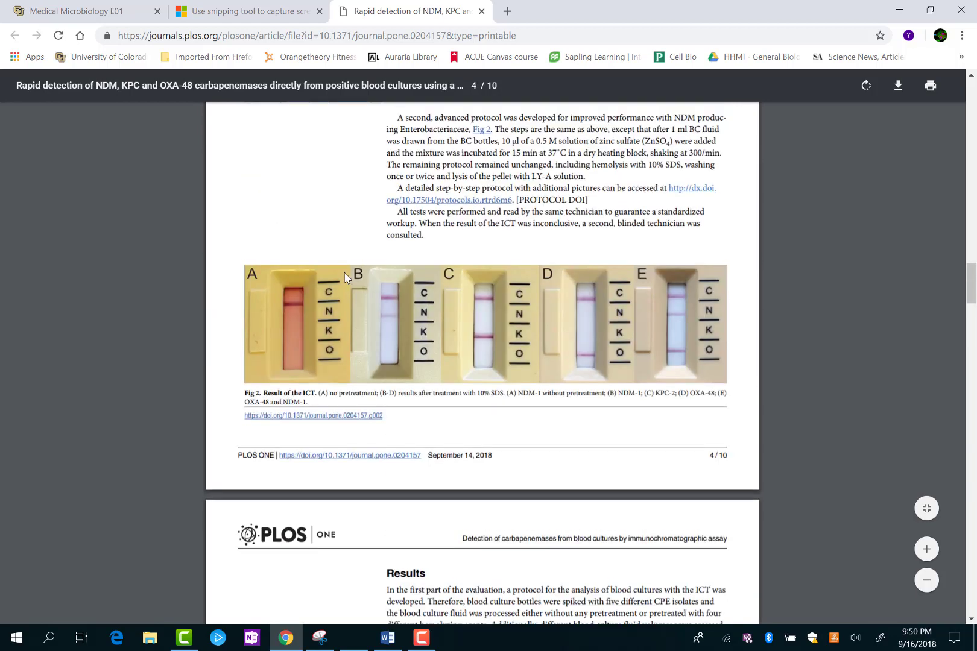
pyautogui.scroll(7, 347, 277)
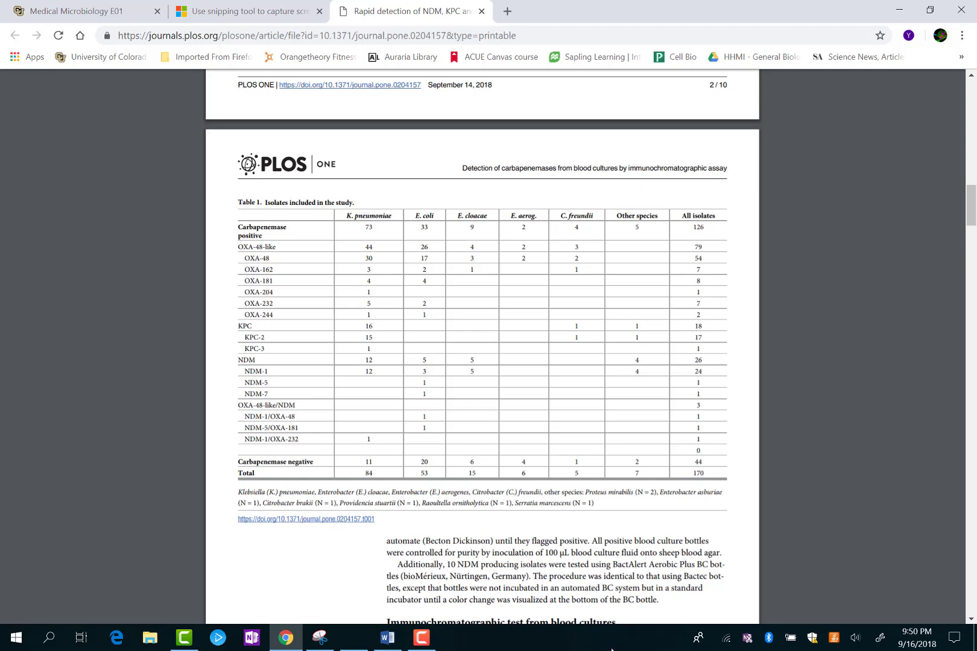
pyautogui.click(319, 637)
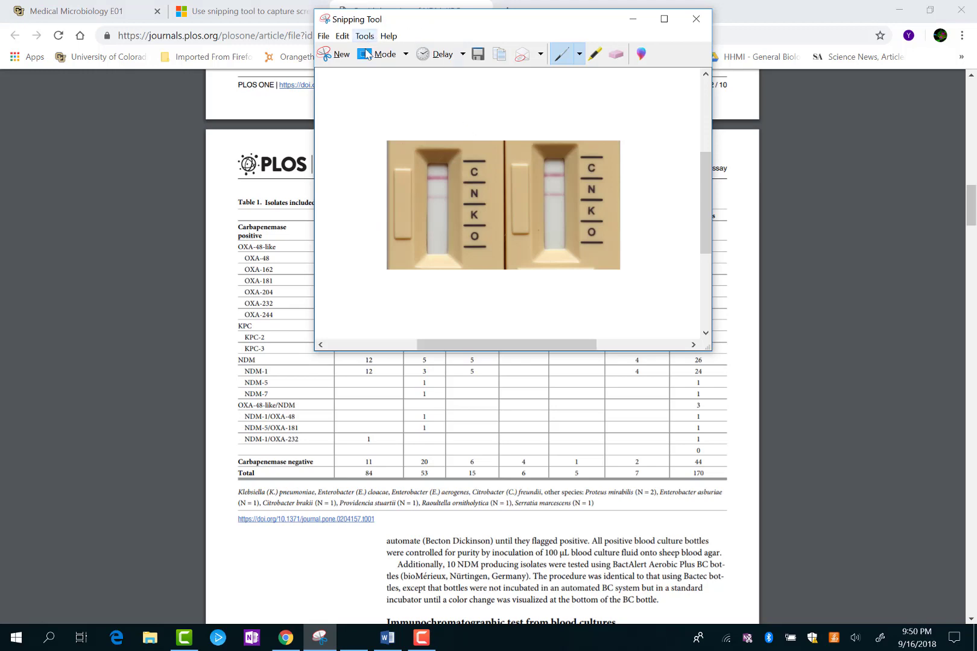
pyautogui.click(335, 54)
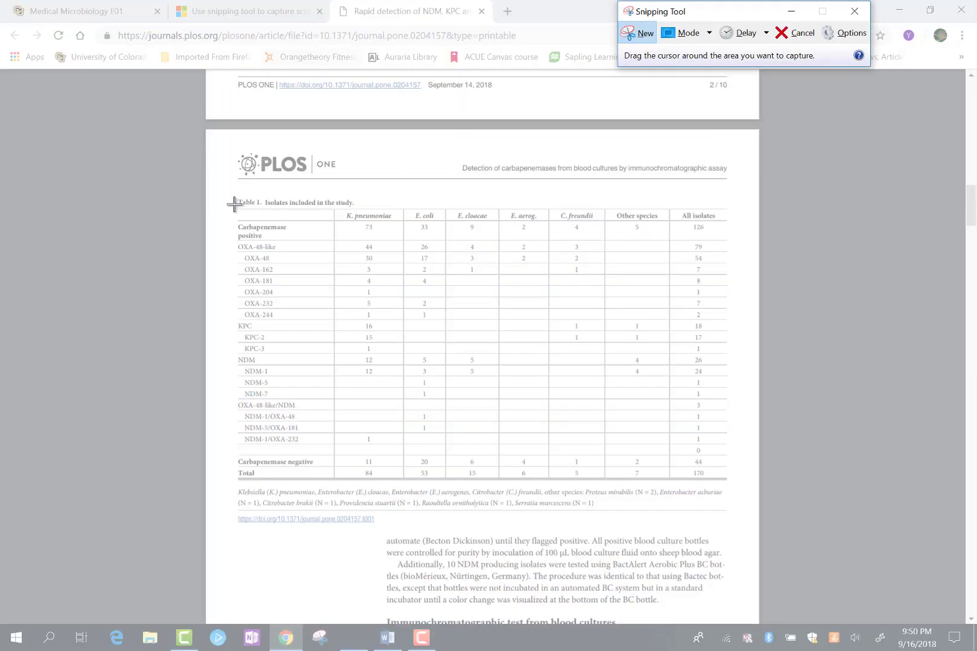
pyautogui.moveTo(233, 204); pyautogui.dragTo(736, 513)
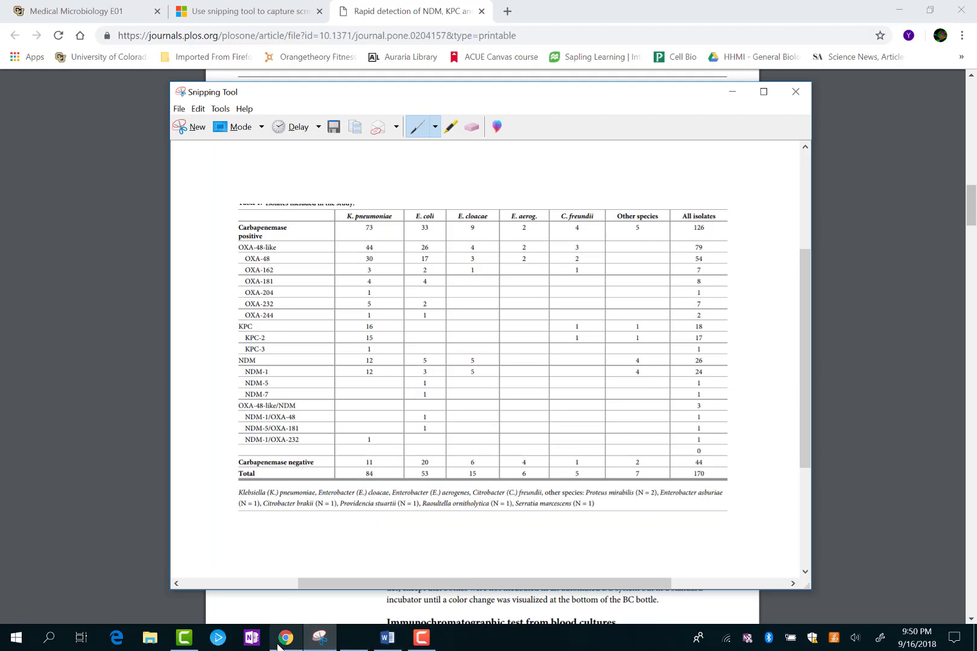
# Add a second slide in PowerPoint, delete its title and content placeholders, and paste the Table 1 snip onto it.
pyautogui.click(354, 637)
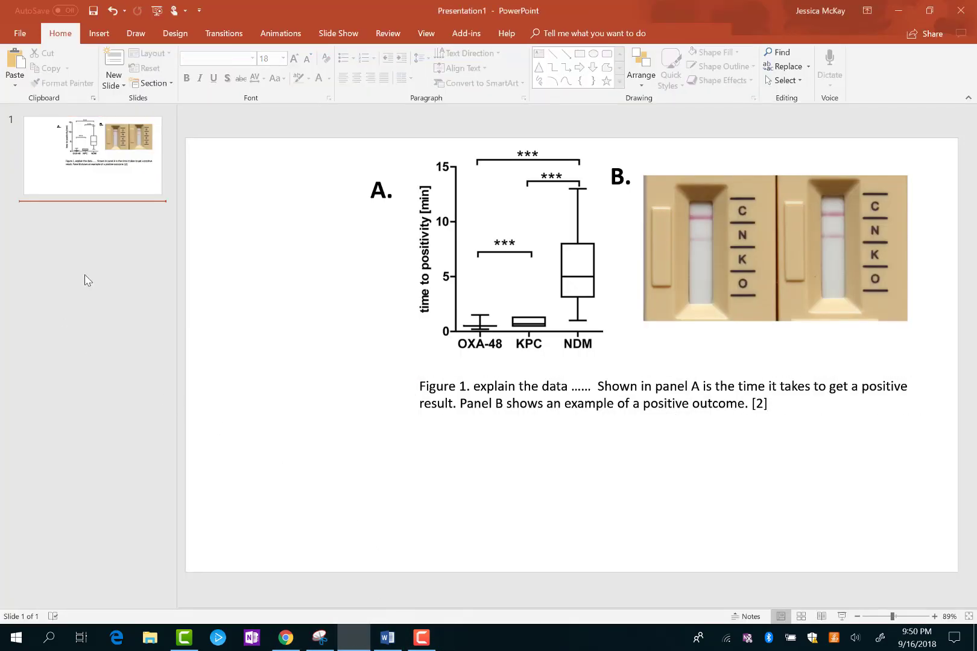
pyautogui.rightClick(142, 218)
pyautogui.click(185, 258)
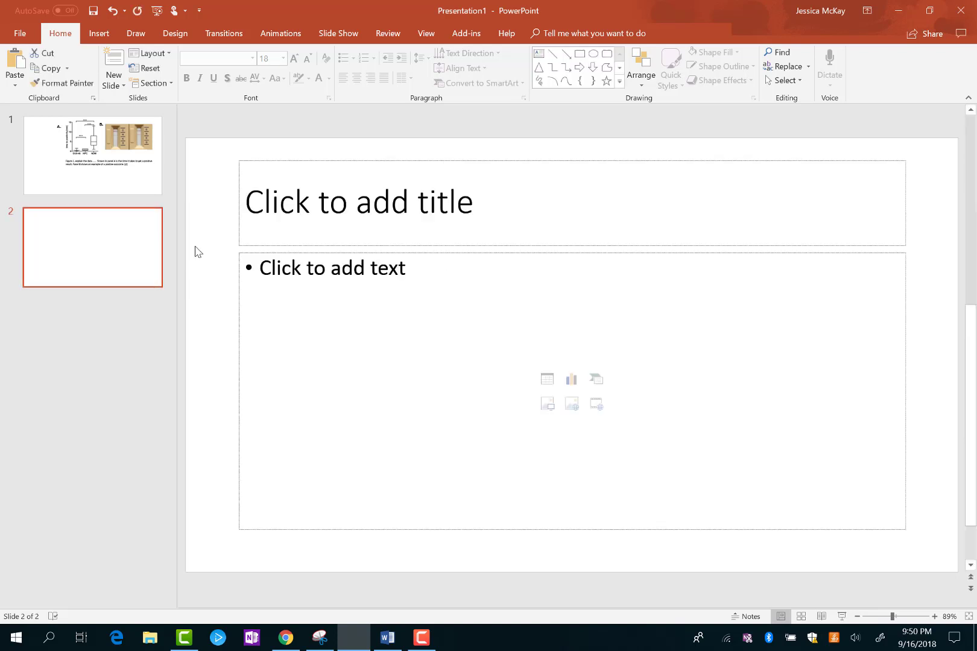
pyautogui.click(460, 229)
pyautogui.keyDown('shift'); pyautogui.click(450, 379); pyautogui.keyUp('shift')
pyautogui.press('Delete')
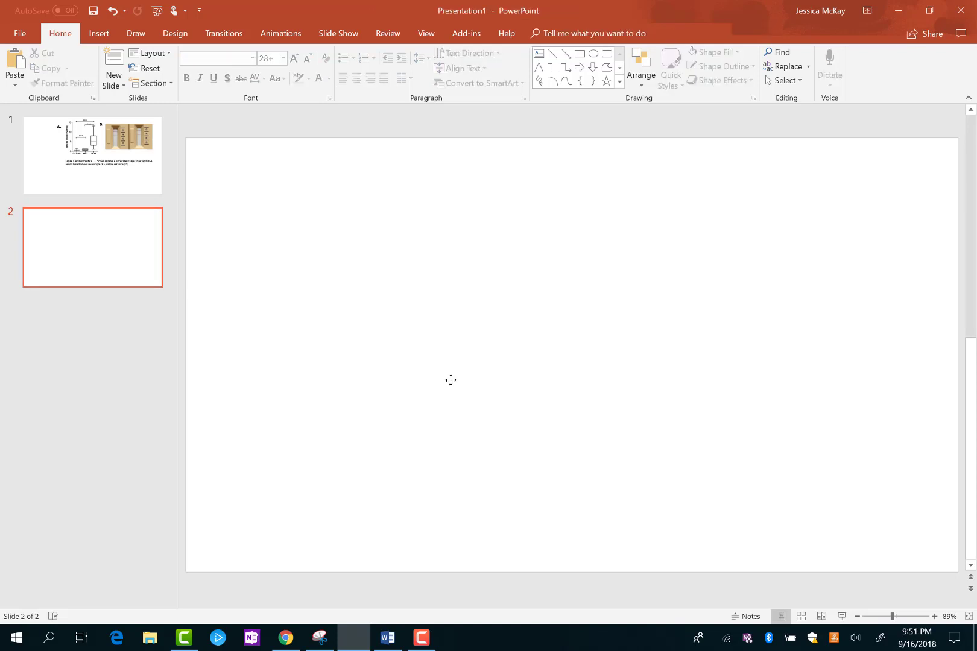
pyautogui.hotkey('ctrl', 'v')
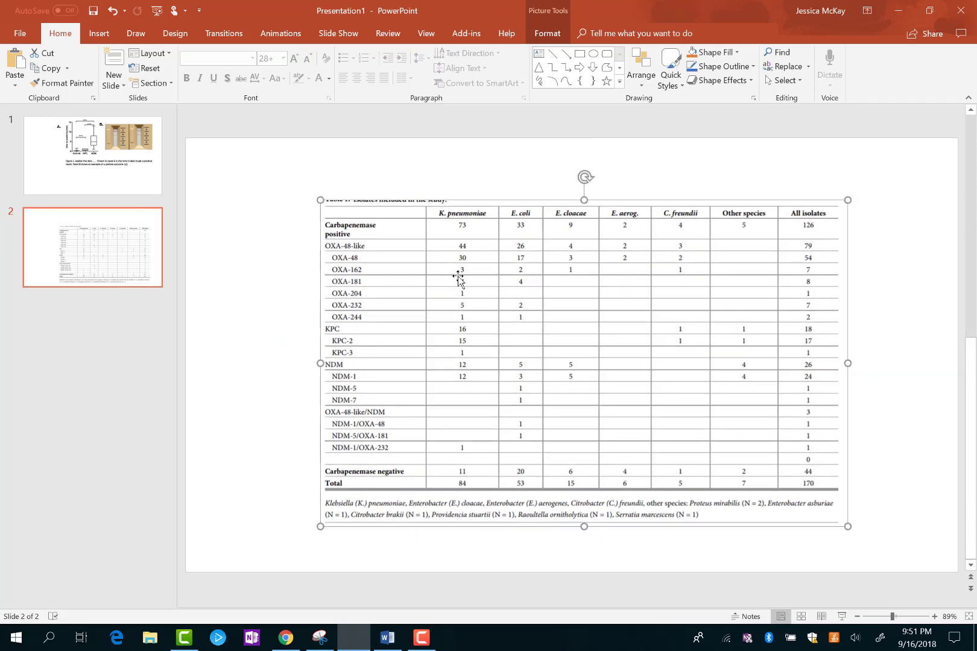
# Crop the cut-off original title line from the upper edge of the table picture.
pyautogui.click(850, 67)
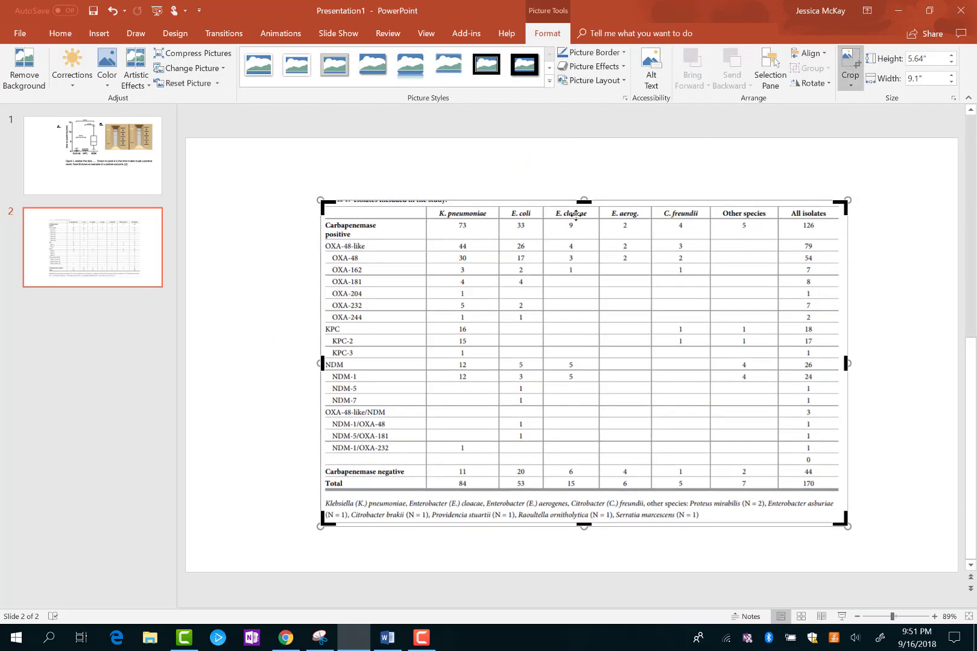
pyautogui.moveTo(583, 200); pyautogui.dragTo(580, 207)
pyautogui.click(551, 172)
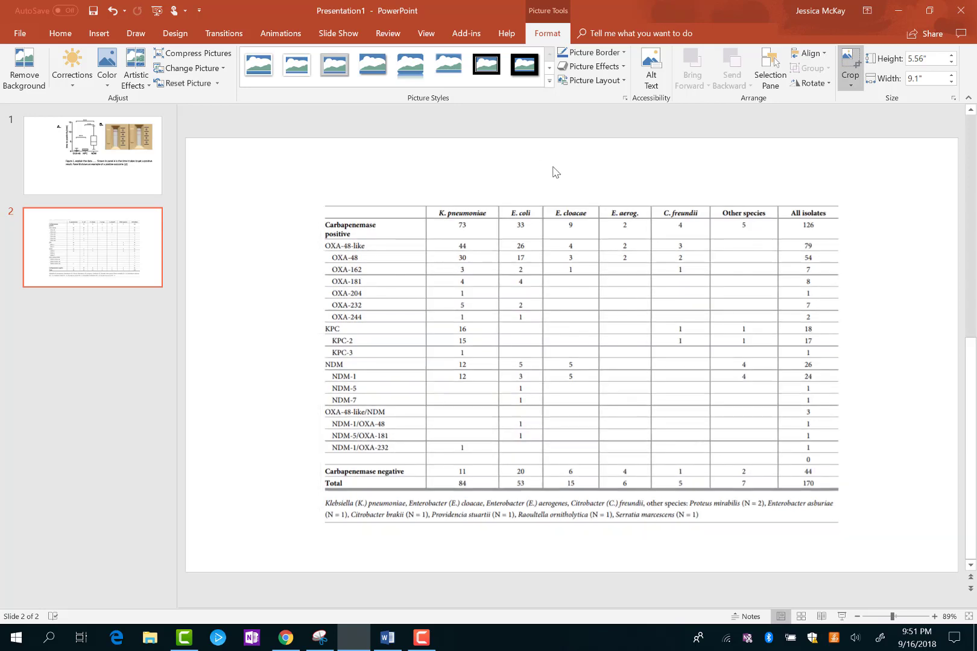
# Add a text box directly above the table picture with the title "Table 1. Antibiotic resistance. [1]".
pyautogui.click(538, 53)
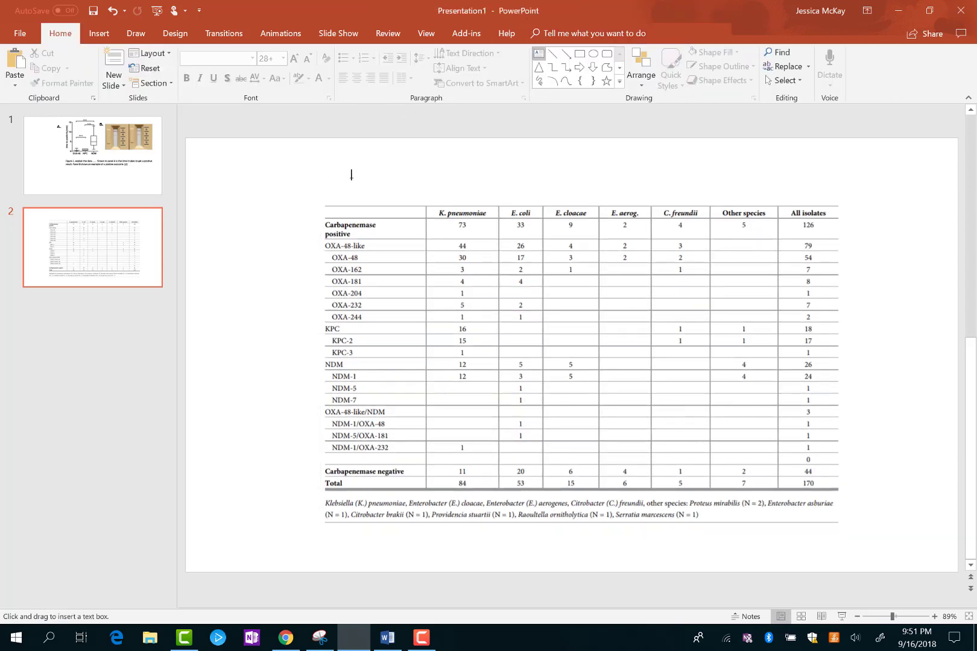
pyautogui.click(327, 192)
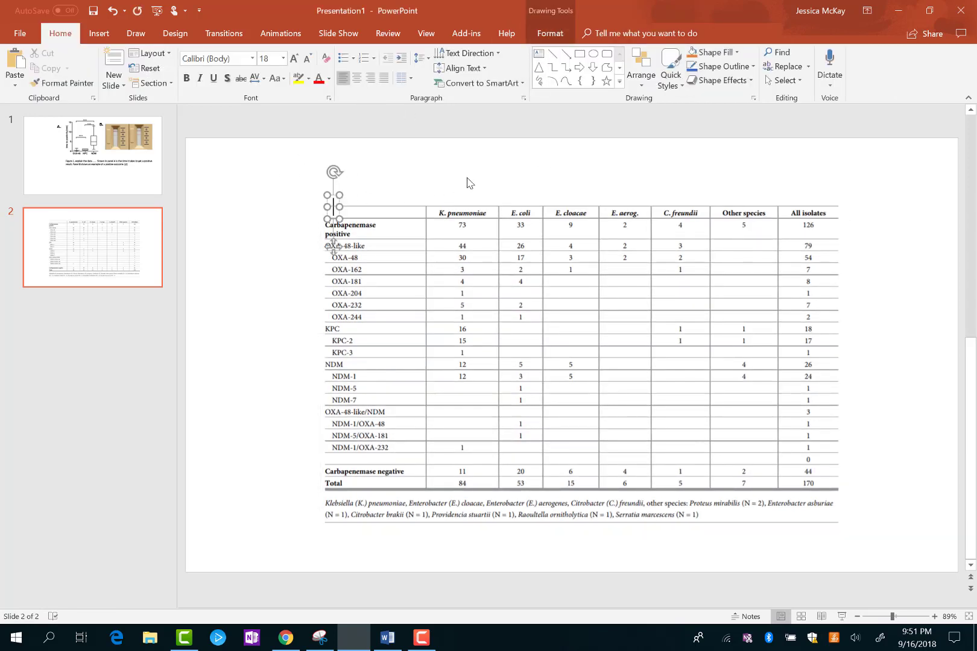
pyautogui.write('Table ')
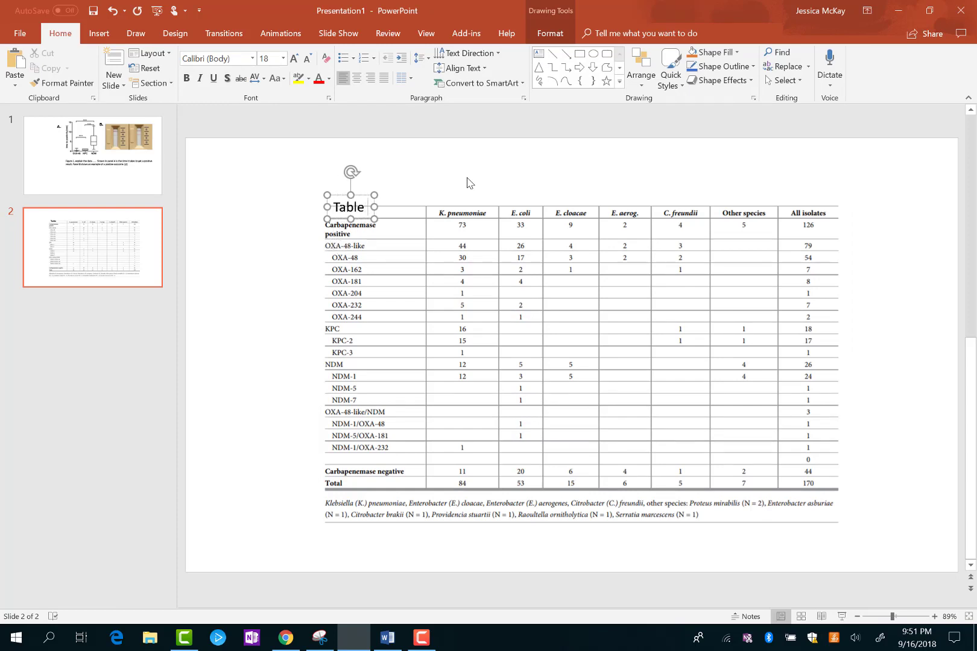
pyautogui.write('1')
pyautogui.moveTo(362, 194); pyautogui.dragTo(359, 181)
pyautogui.click(372, 194)
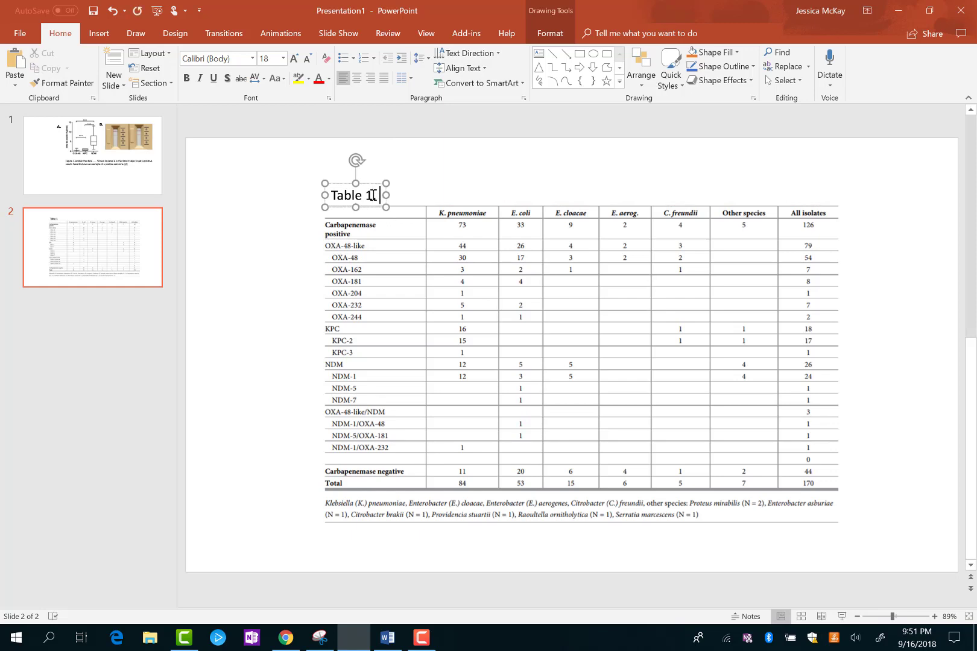
pyautogui.write('Anti')
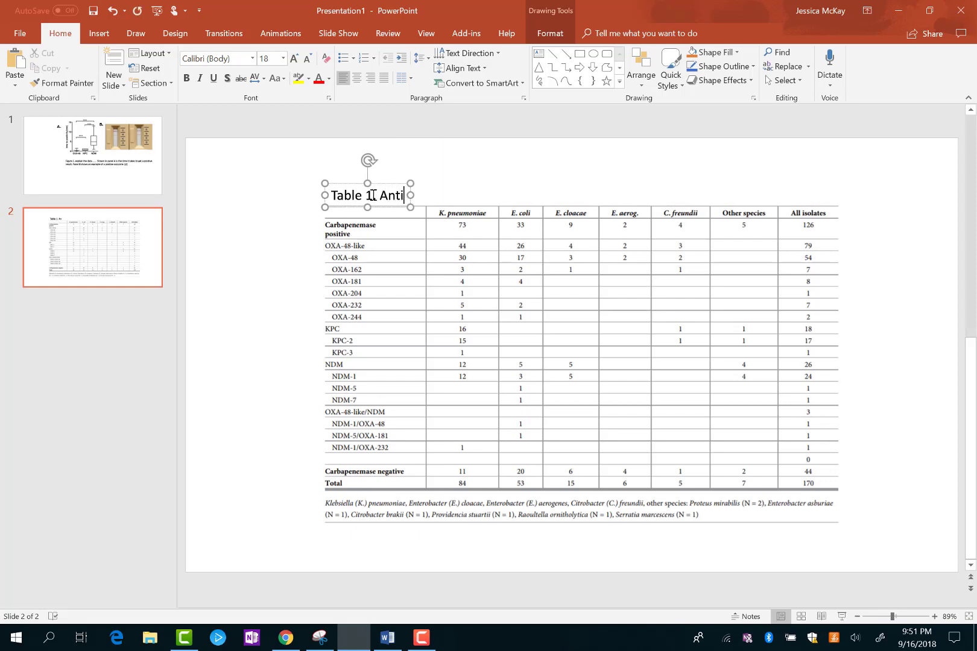
pyautogui.write('biotic res')
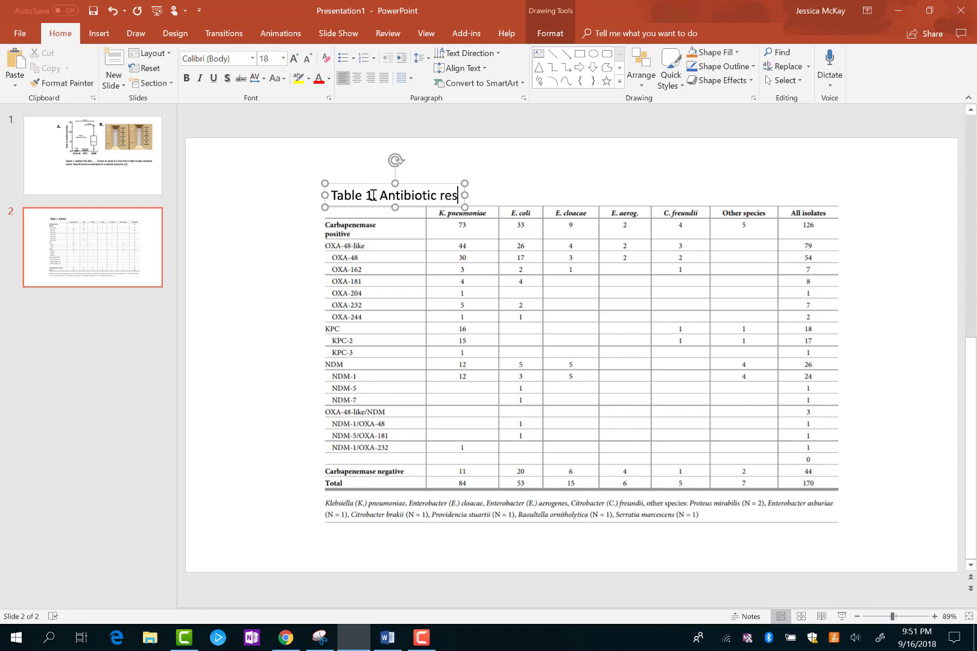
pyautogui.write('istance. ')
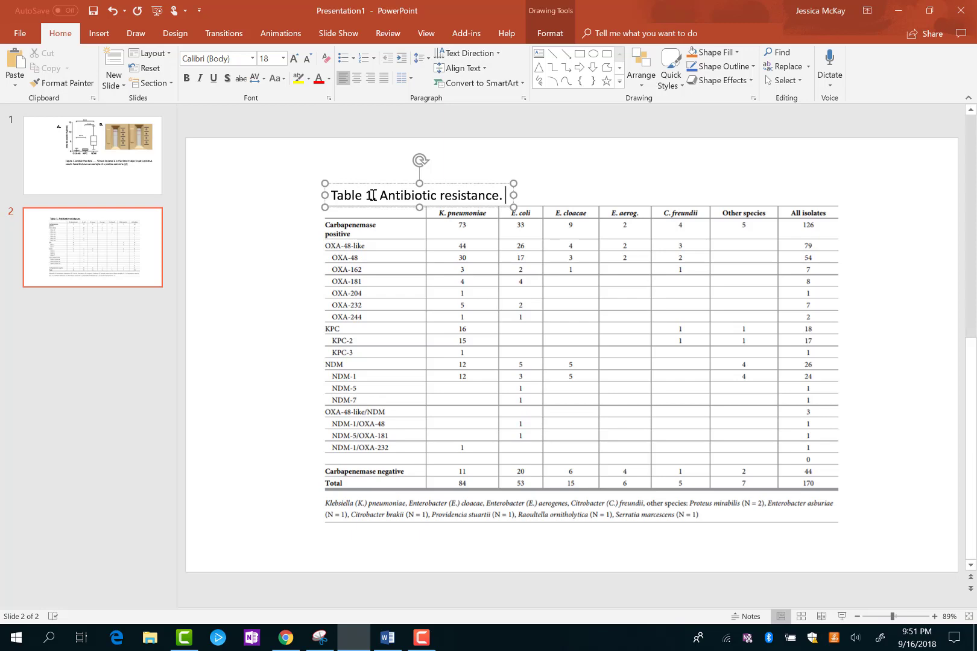
pyautogui.write('[1]')
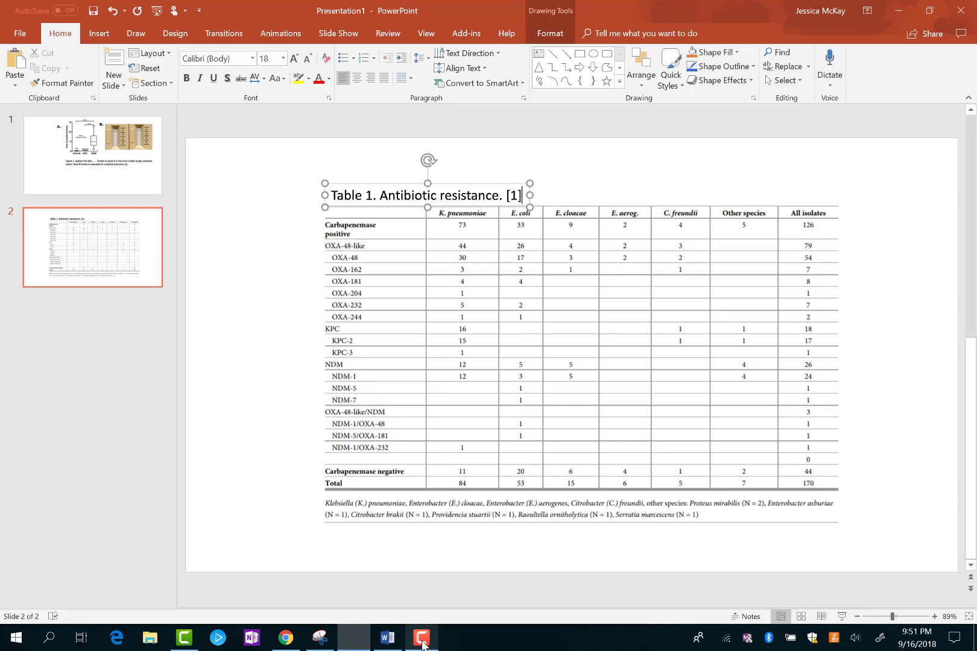
pyautogui.moveTo(423, 644)
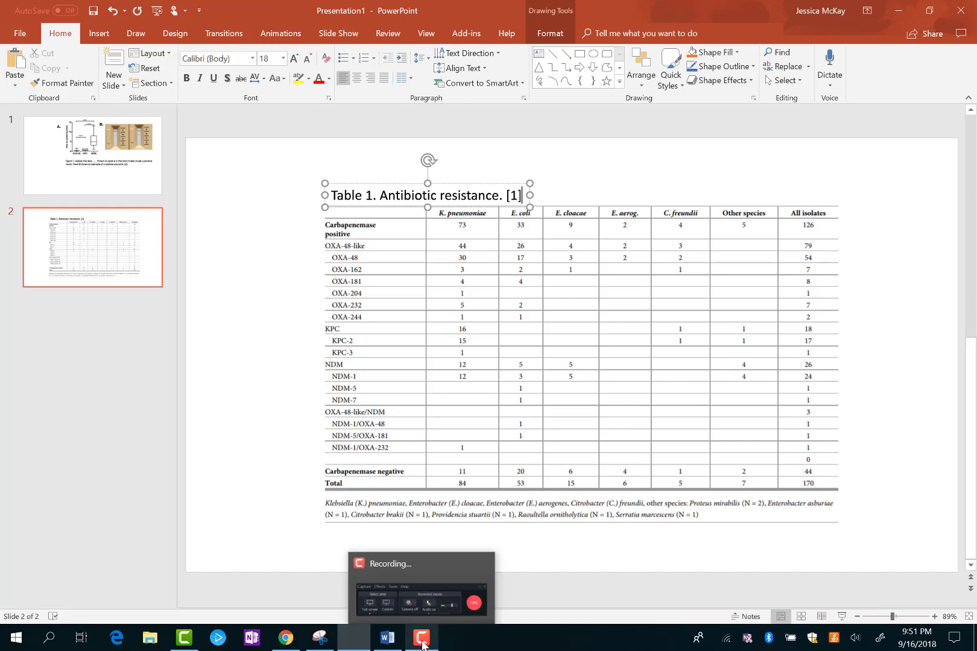
pyautogui.click(475, 604)
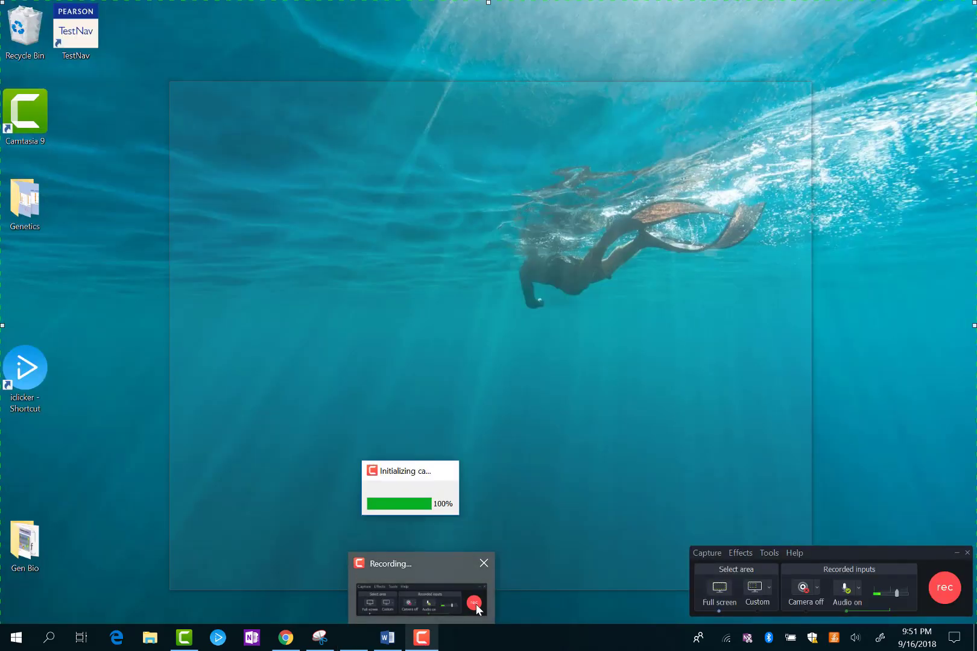